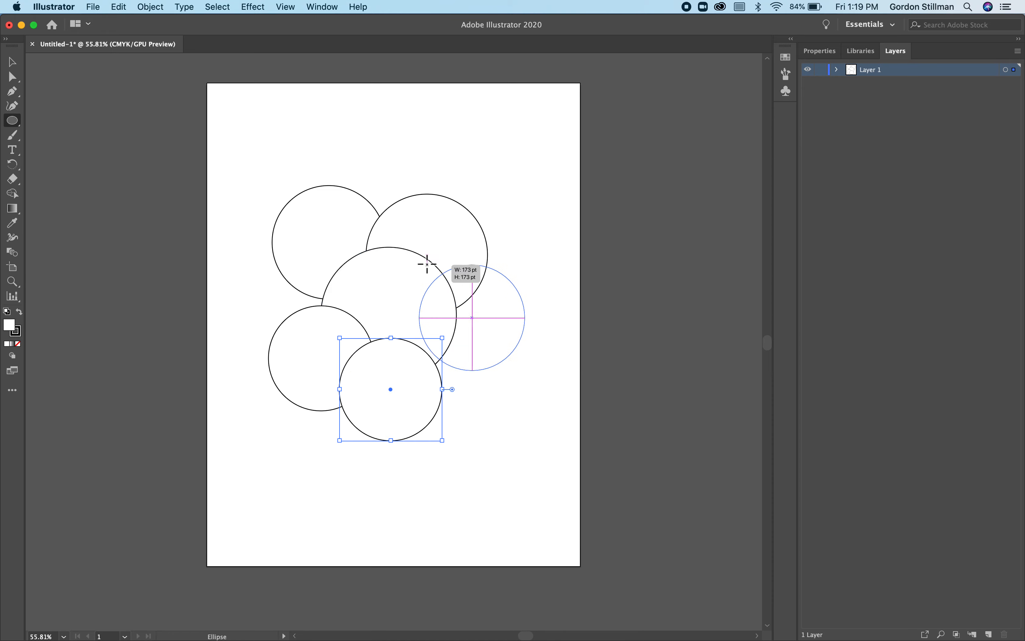
# - Draw a final overlapping circle at the cluster's lower right and try to merge it with the neighbouring circles using Shape Builder
pyautogui.moveTo(537, 458); pyautogui.dragTo(417, 338)
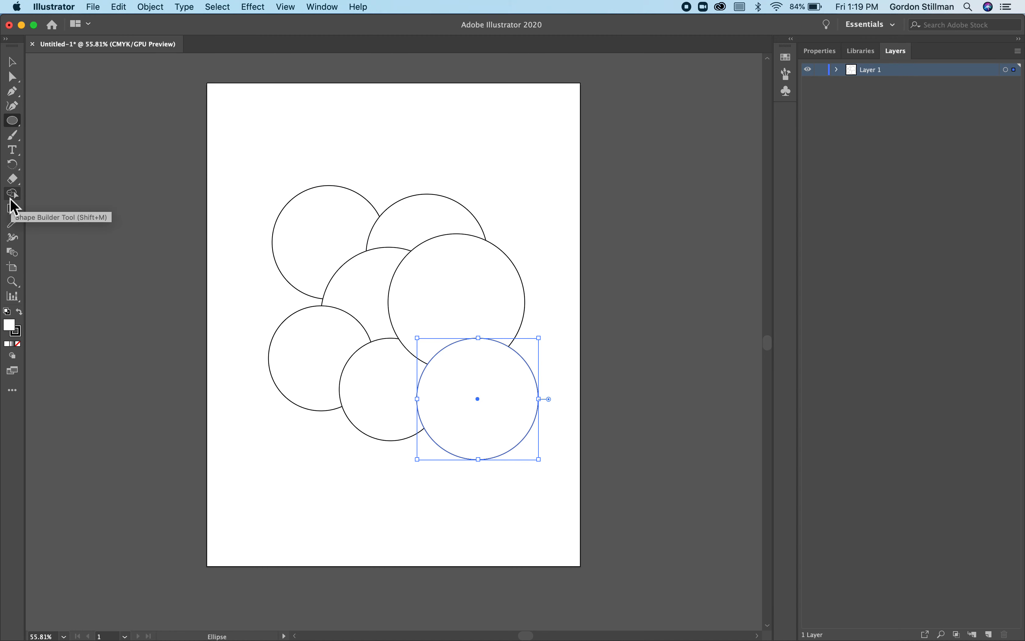
pyautogui.click(11, 196)
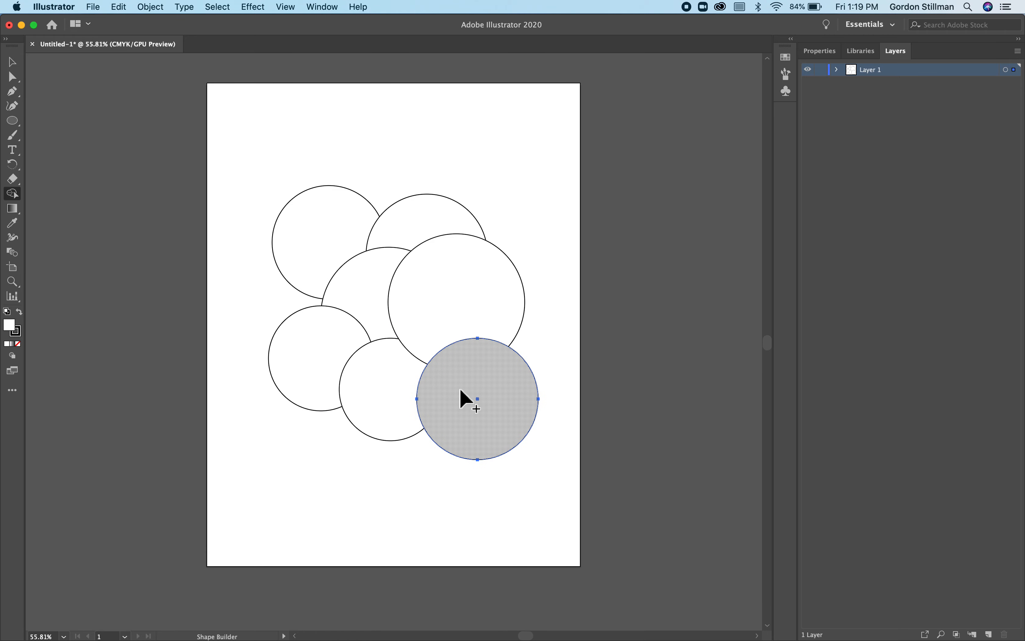
pyautogui.moveTo(473, 418)
pyautogui.mouseDown()
pyautogui.moveTo(393, 399)
pyautogui.moveTo(444, 314)
pyautogui.moveTo(485, 388)
pyautogui.moveTo(367, 360)
pyautogui.mouseUp()
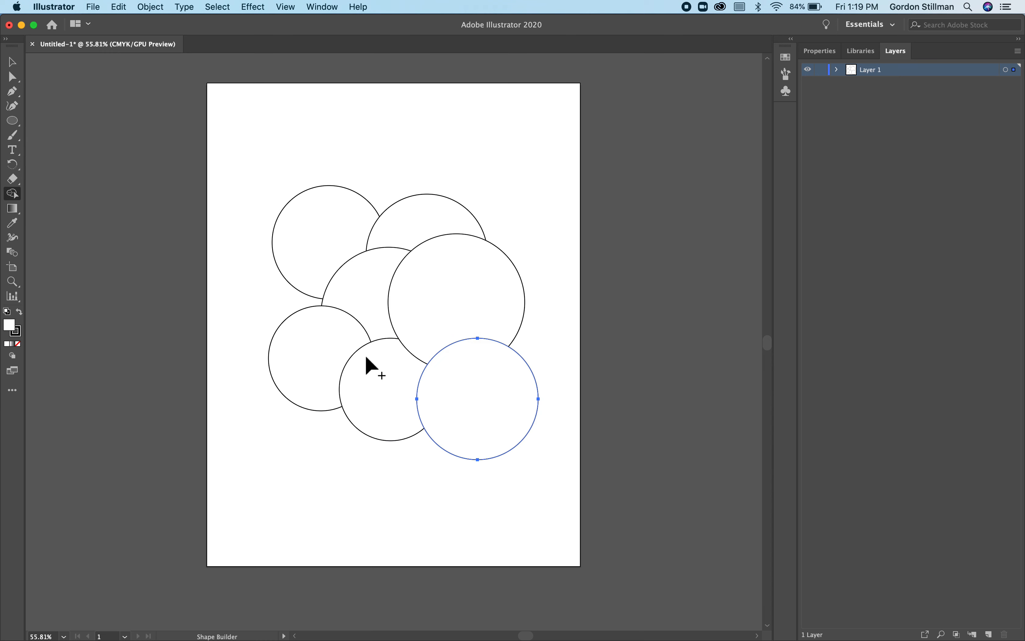
# - Select all the circles and merge the overlapping regions of the lower ones with Shape Builder
pyautogui.click(12, 62)
pyautogui.moveTo(225, 137); pyautogui.dragTo(566, 534)
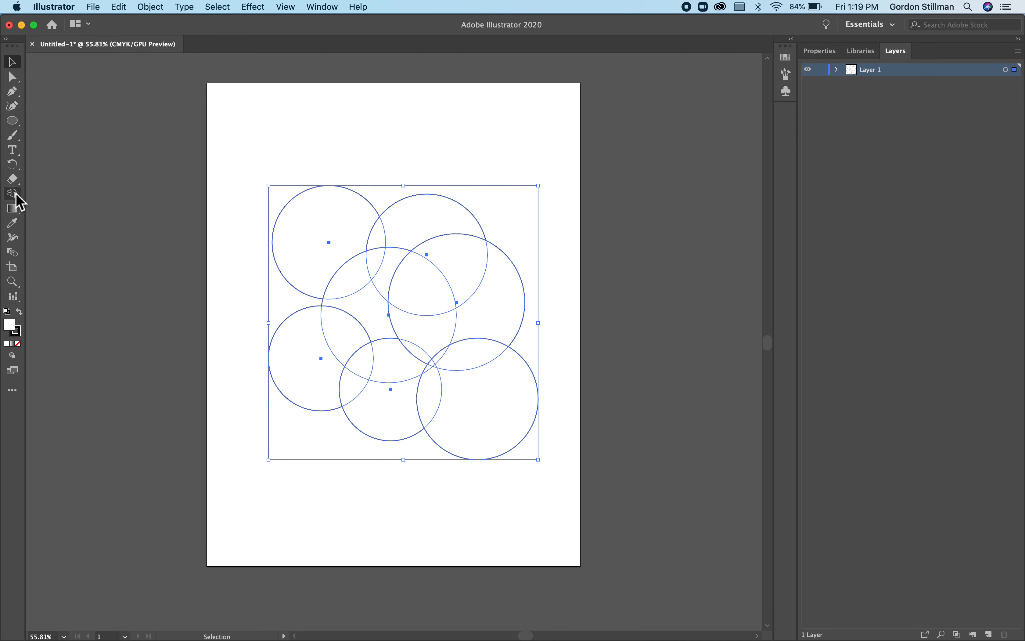
pyautogui.click(16, 196)
pyautogui.moveTo(493, 419)
pyautogui.mouseDown()
pyautogui.moveTo(414, 402)
pyautogui.moveTo(407, 365)
pyautogui.moveTo(430, 359)
pyautogui.moveTo(428, 368)
pyautogui.moveTo(458, 382)
pyautogui.moveTo(465, 360)
pyautogui.mouseUp()
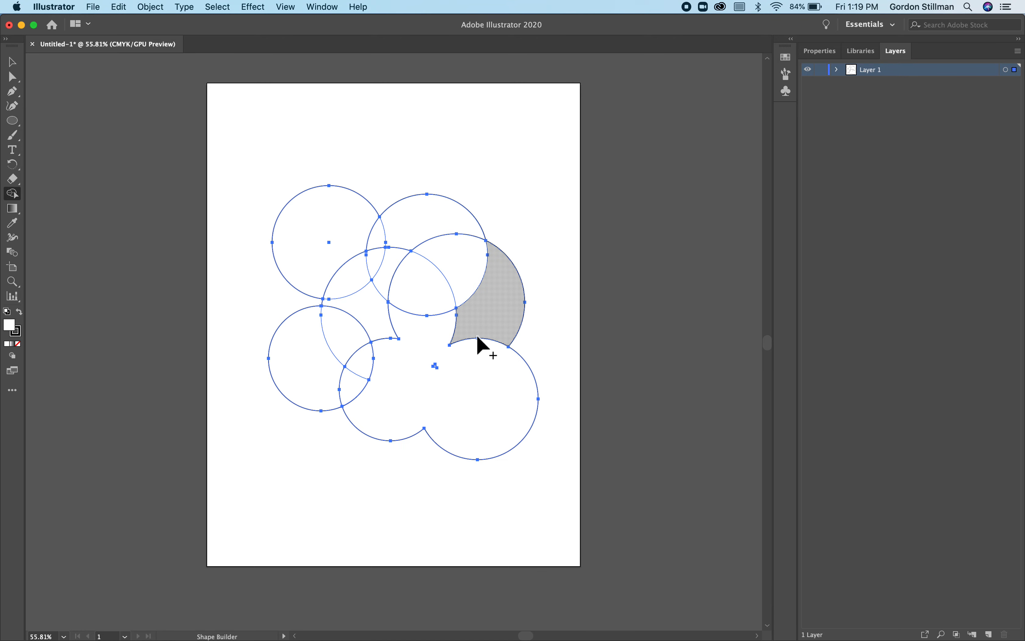
# - Subtract parts of the right-hand circles and the lower-left circle, and merge the remaining regions into one outline with Shape Builder
pyautogui.keyDown('alt'); pyautogui.click(502, 303); pyautogui.keyUp('alt')
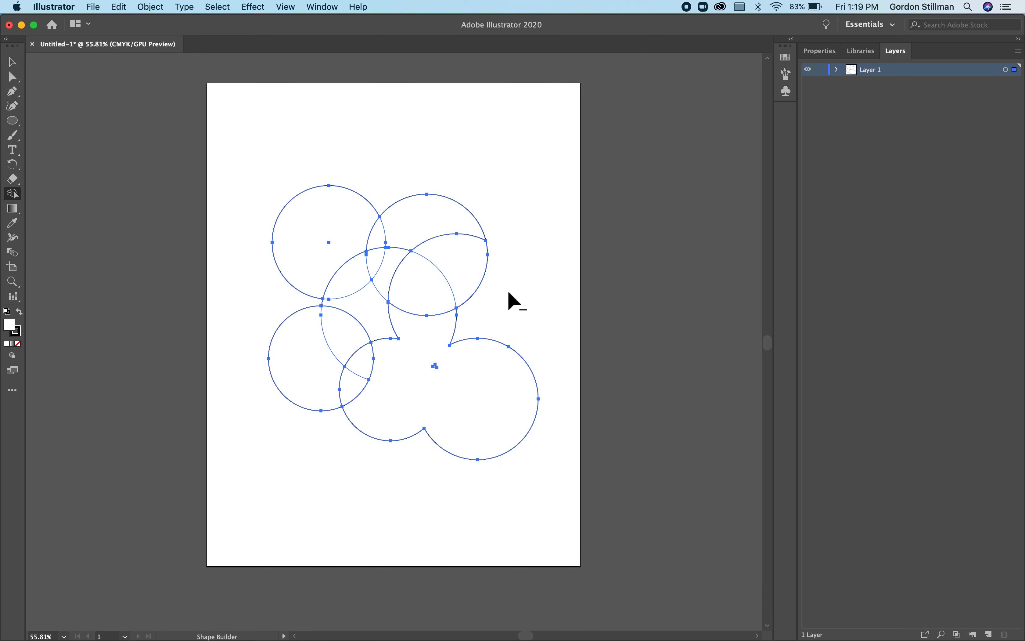
pyautogui.keyDown('alt'); pyautogui.click(467, 267); pyautogui.keyUp('alt')
pyautogui.keyDown('alt'); pyautogui.click(443, 295); pyautogui.keyUp('alt')
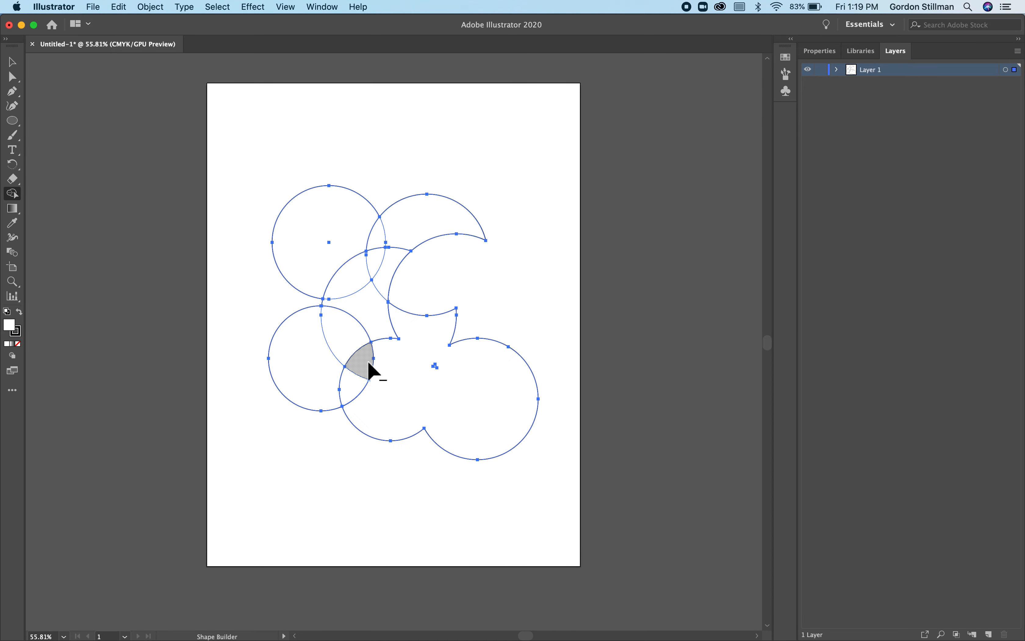
pyautogui.keyDown('alt'); pyautogui.click(294, 389); pyautogui.keyUp('alt')
pyautogui.moveTo(378, 418)
pyautogui.mouseDown()
pyautogui.moveTo(357, 403)
pyautogui.moveTo(350, 339)
pyautogui.moveTo(373, 284)
pyautogui.moveTo(350, 239)
pyautogui.moveTo(424, 215)
pyautogui.moveTo(492, 231)
pyautogui.mouseUp()
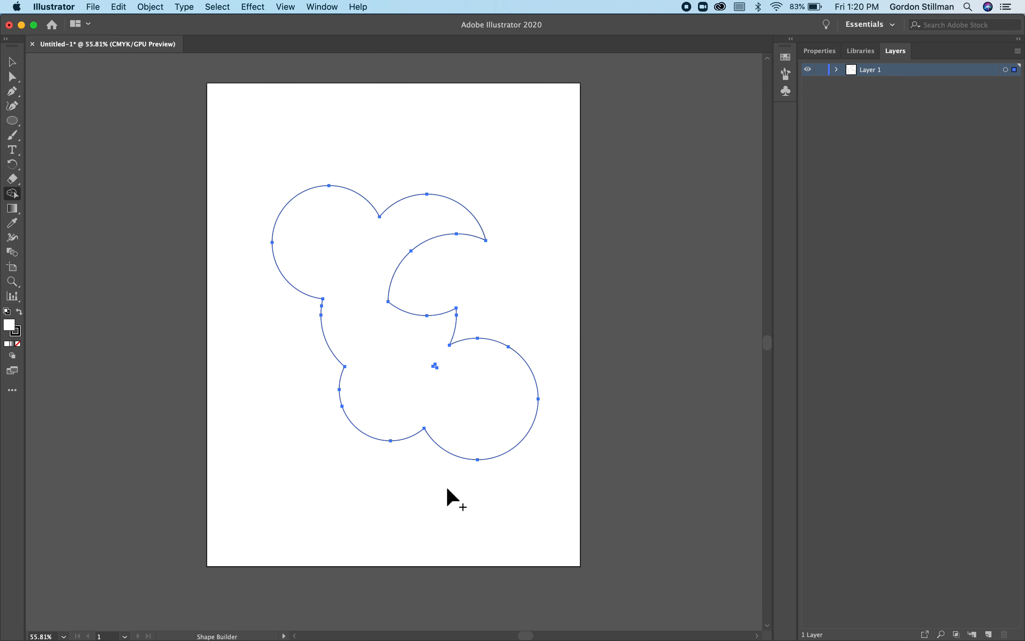
pyautogui.moveTo(429, 377); pyautogui.dragTo(431, 365)
# - Delete the merged circle shape from the artboard
pyautogui.click(13, 62)
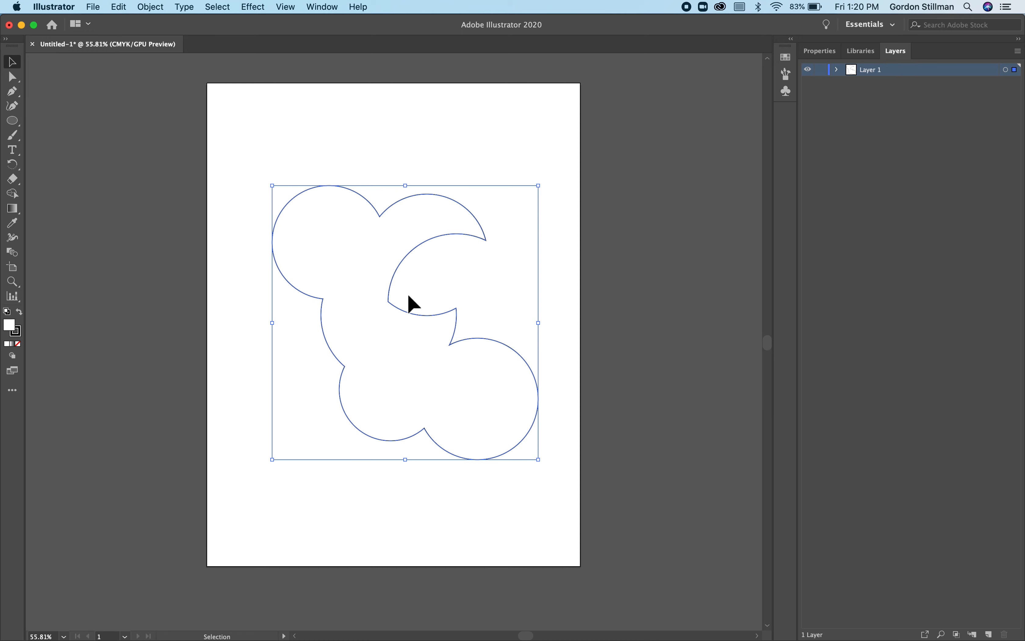
pyautogui.press('Delete')
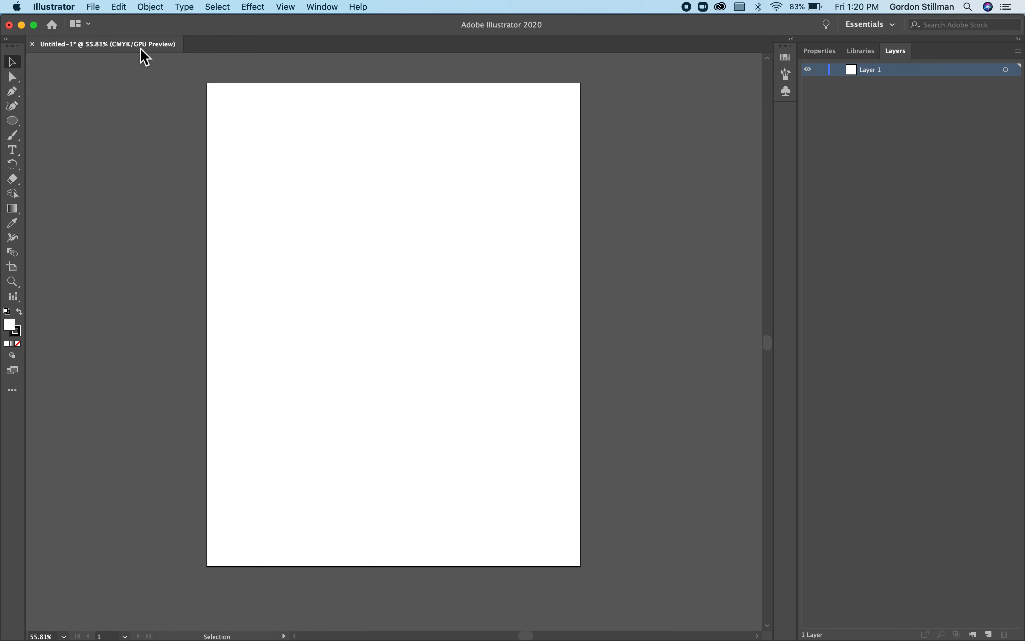
# - Place pawn-flat-black-icon-object-of-chess-pieces-vector-14339338.jpg as a linked image, scaled and centred to fit within the artboard
pyautogui.click(102, 7)
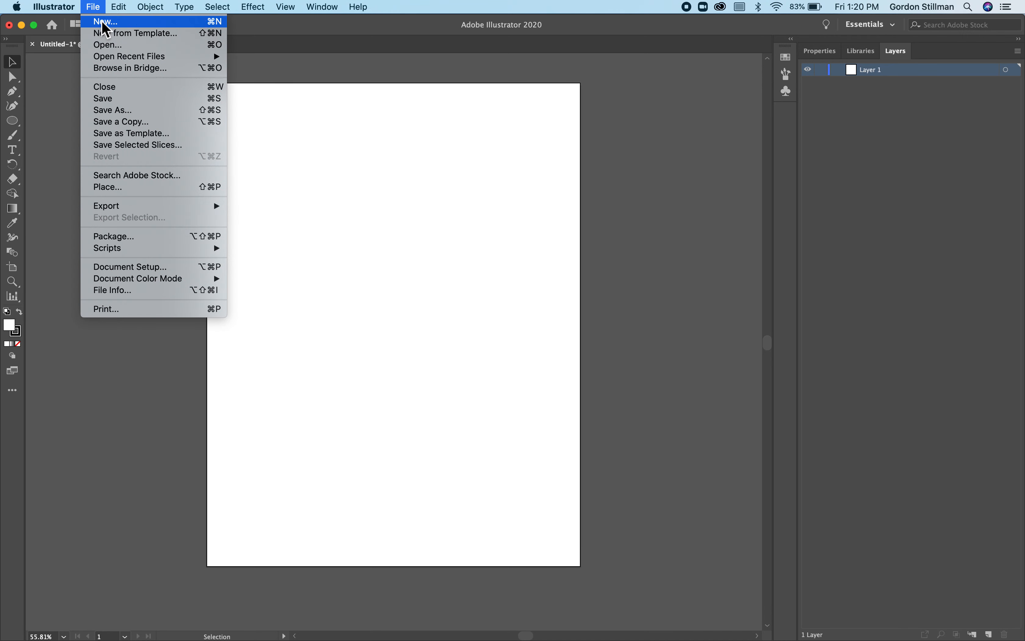
pyautogui.click(127, 189)
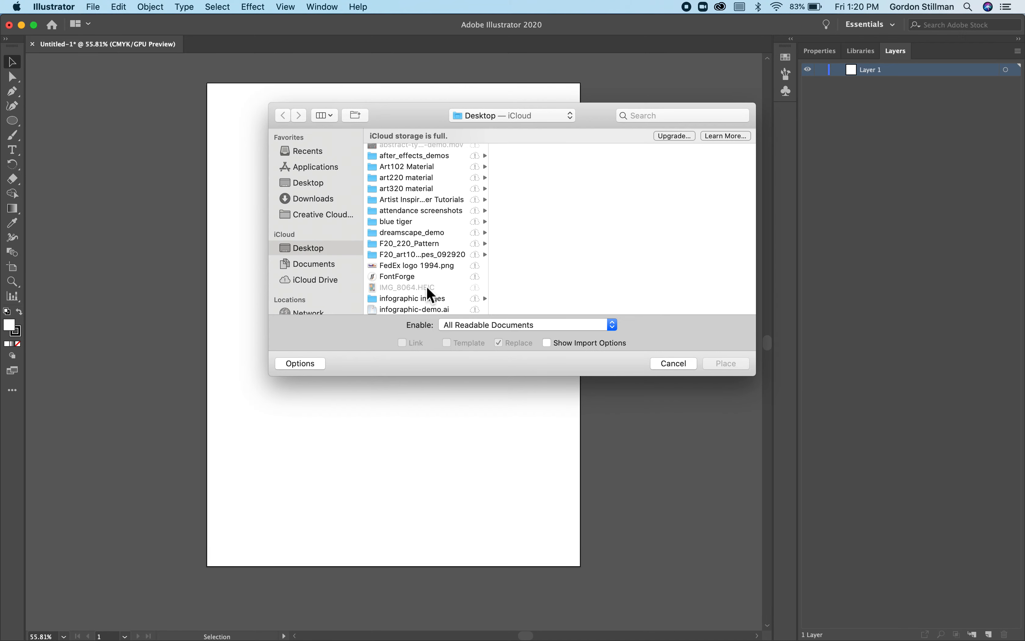
pyautogui.scroll(-5, 427, 288)
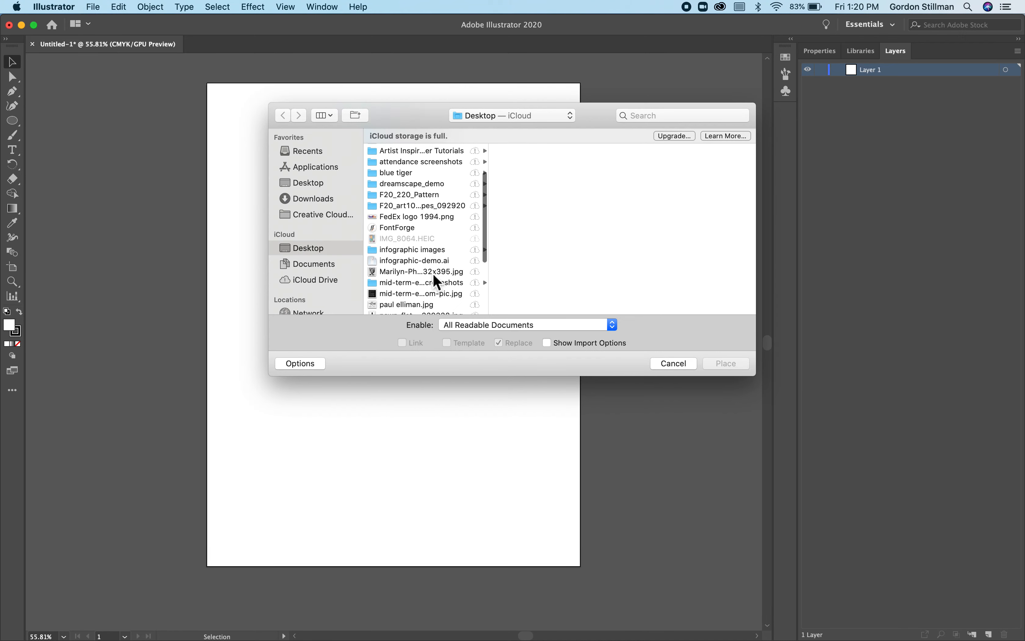
pyautogui.scroll(-8, 433, 276)
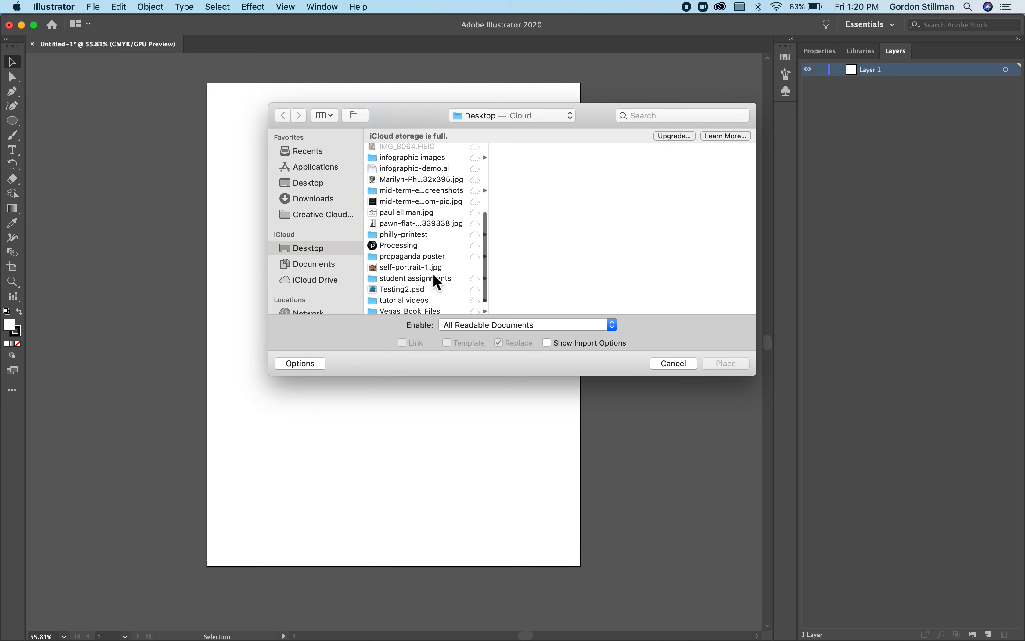
pyautogui.click(428, 224)
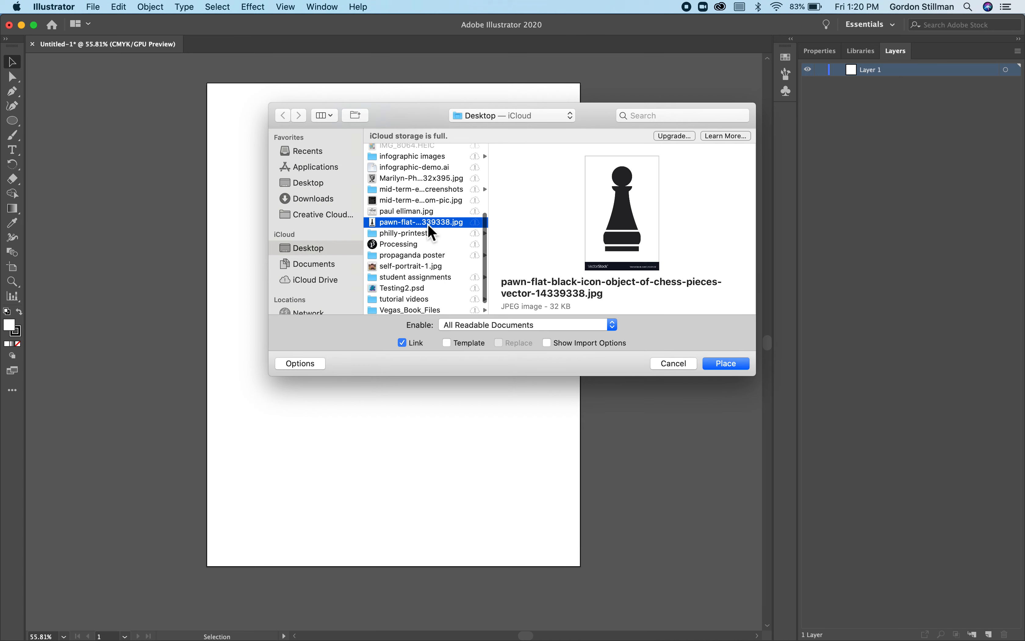
pyautogui.click(730, 364)
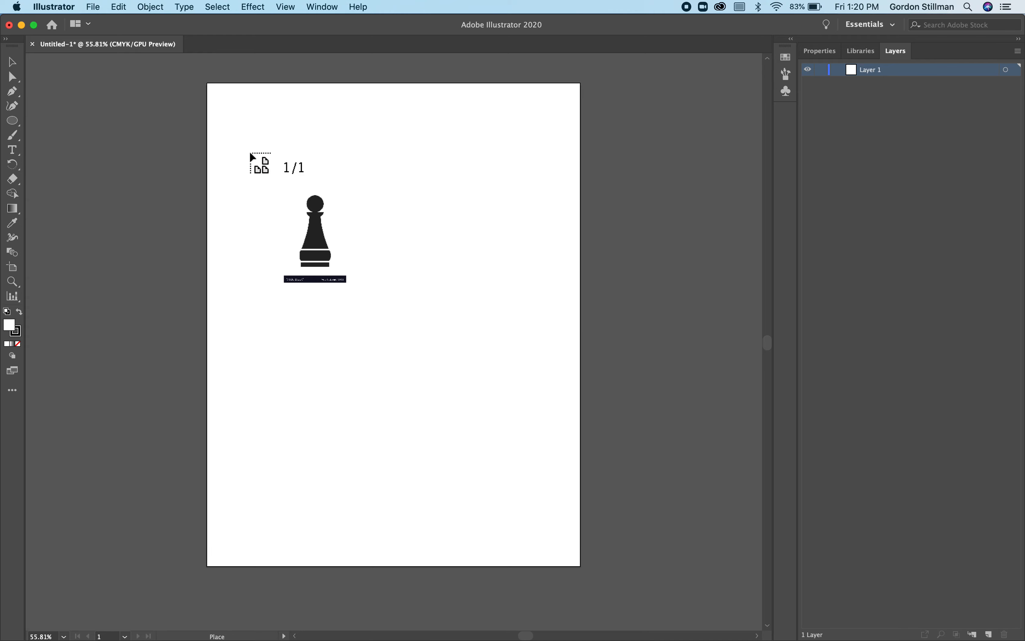
pyautogui.click(249, 114)
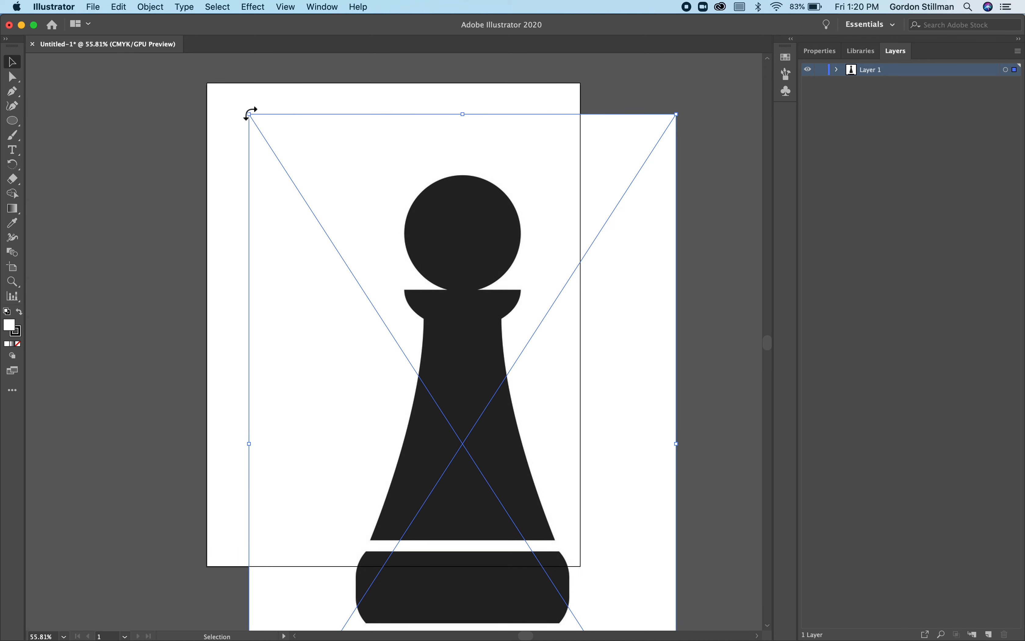
pyautogui.moveTo(251, 115); pyautogui.dragTo(371, 302)
pyautogui.moveTo(500, 383); pyautogui.dragTo(368, 176)
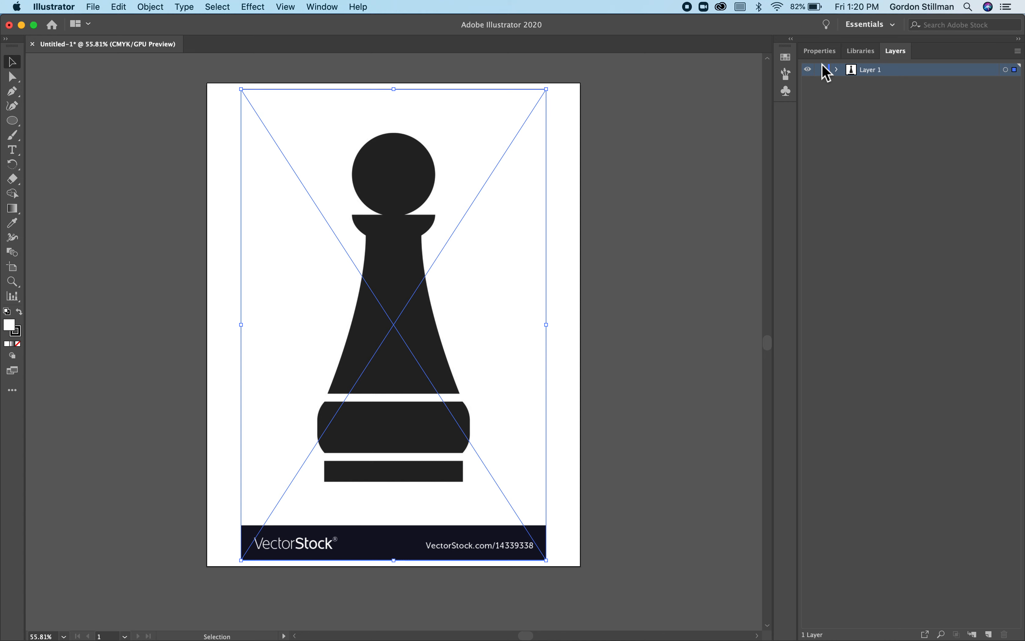
# - Lock the layer holding the pawn image and add a new layer above it
pyautogui.click(822, 72)
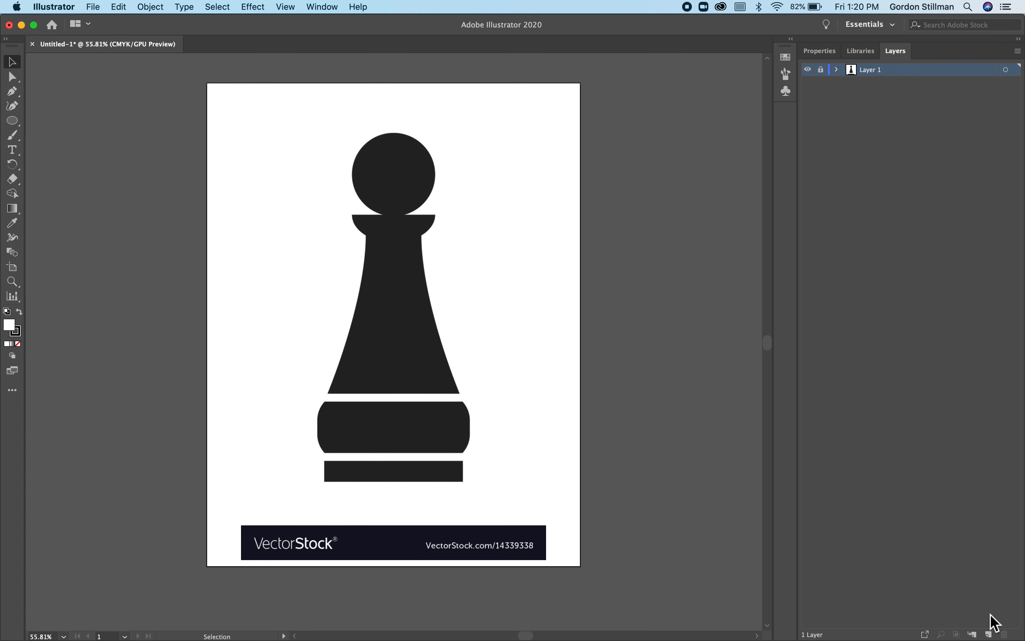
pyautogui.click(990, 633)
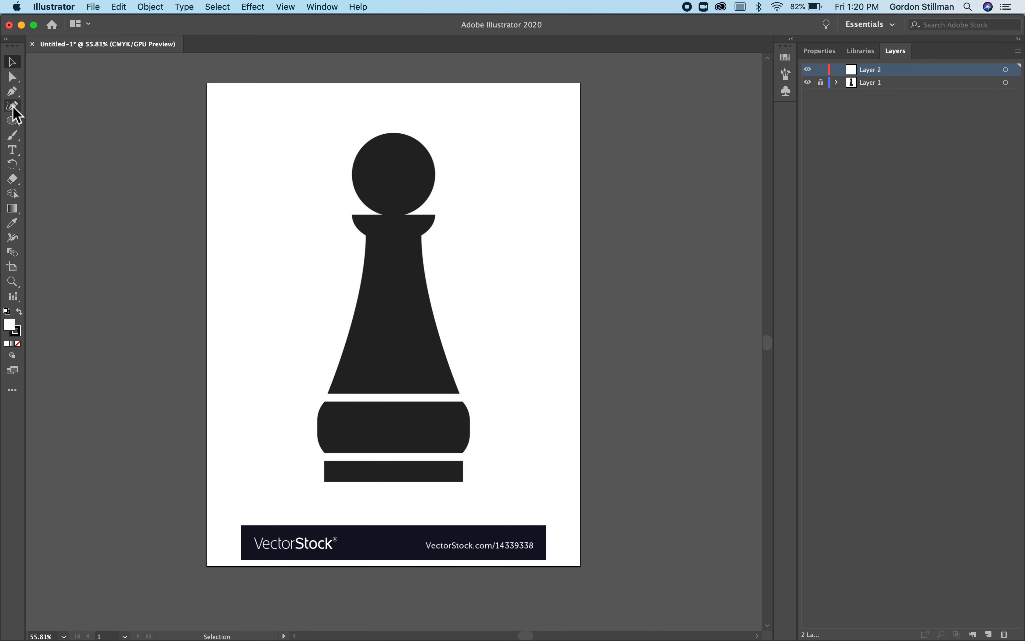
# - Draw one rectangle over the pawn's thin bottom bar and another over the thicker base block above it
pyautogui.click(12, 123)
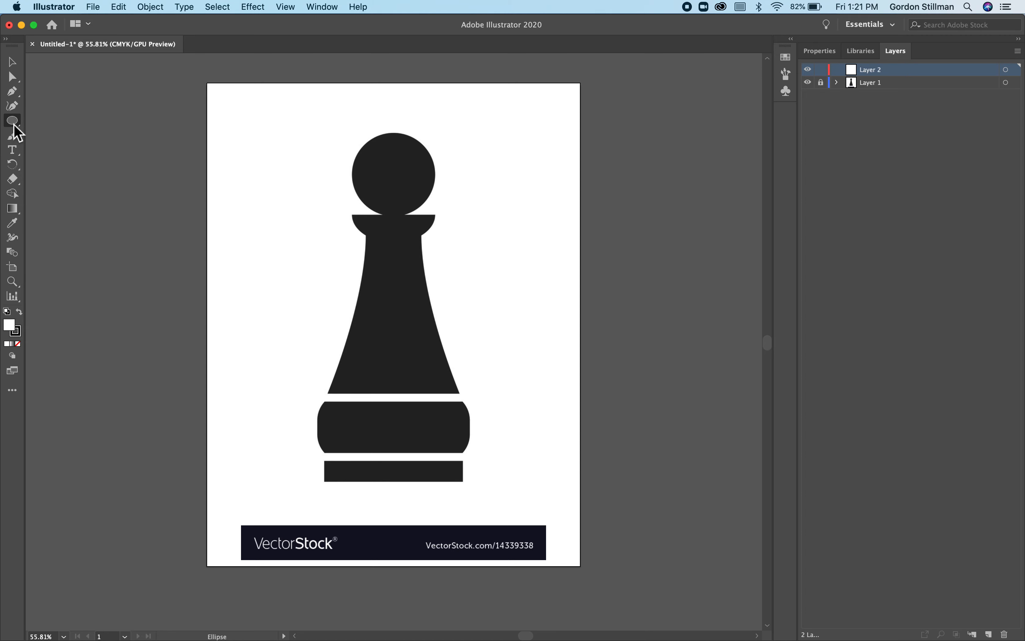
pyautogui.moveTo(13, 123); pyautogui.dragTo(50, 125)
pyautogui.moveTo(326, 462); pyautogui.dragTo(466, 487)
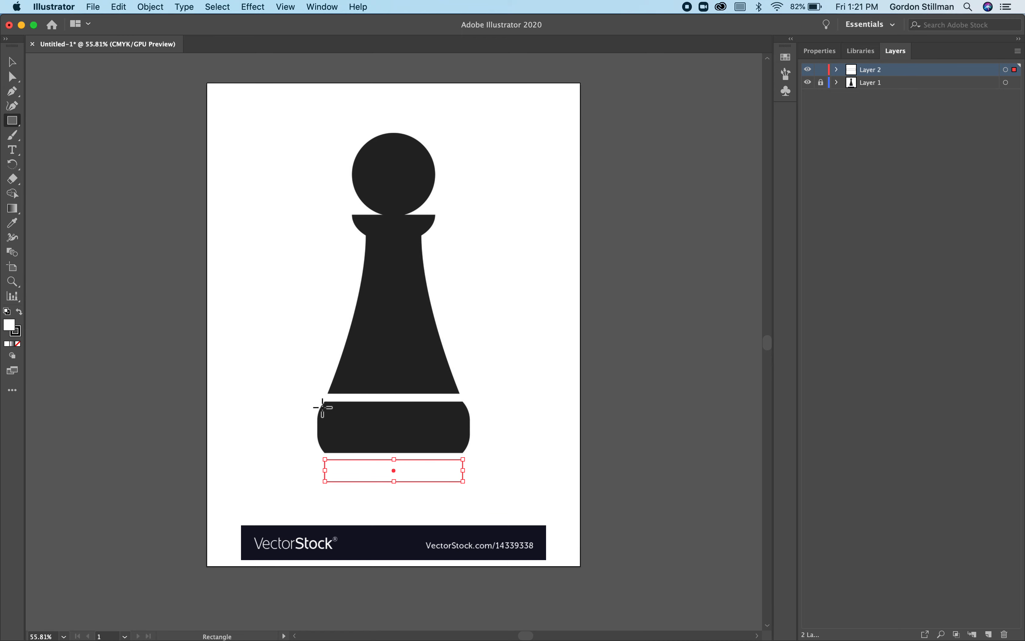
pyautogui.moveTo(316, 401); pyautogui.dragTo(473, 458)
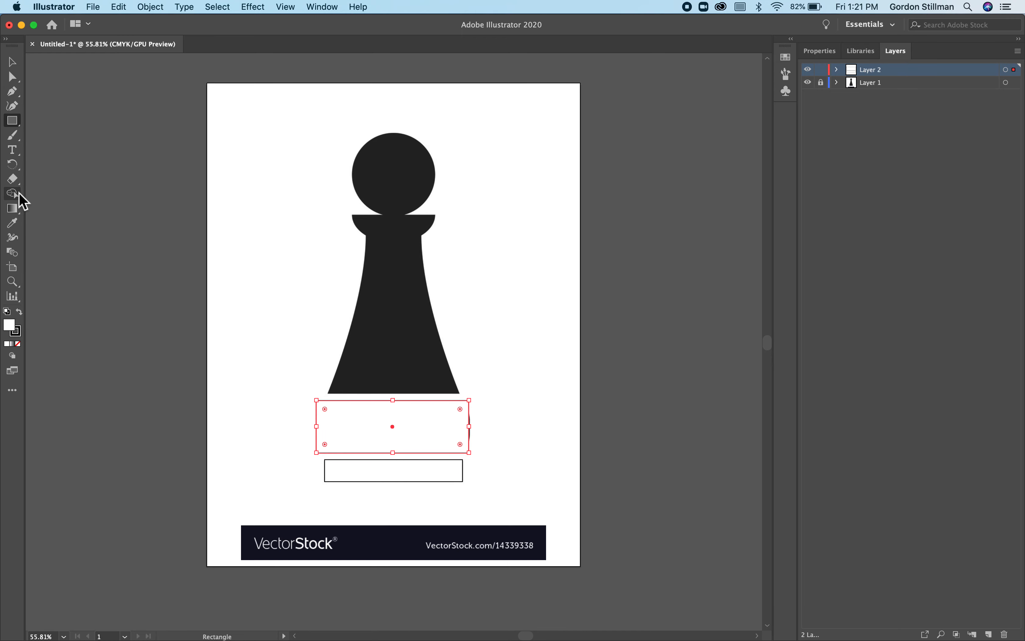
# - Draw a circle as wide as the base block's rectangle and centre it on that rectangle
pyautogui.moveTo(15, 120); pyautogui.dragTo(59, 136)
pyautogui.moveTo(321, 334); pyautogui.dragTo(474, 479)
pyautogui.click(12, 62)
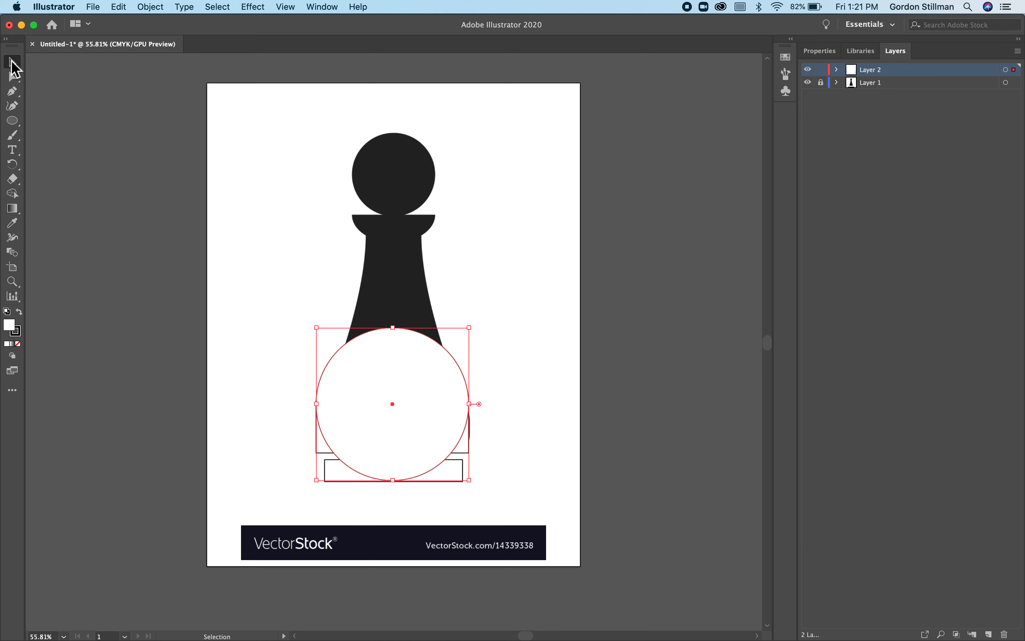
pyautogui.moveTo(411, 386); pyautogui.dragTo(410, 404)
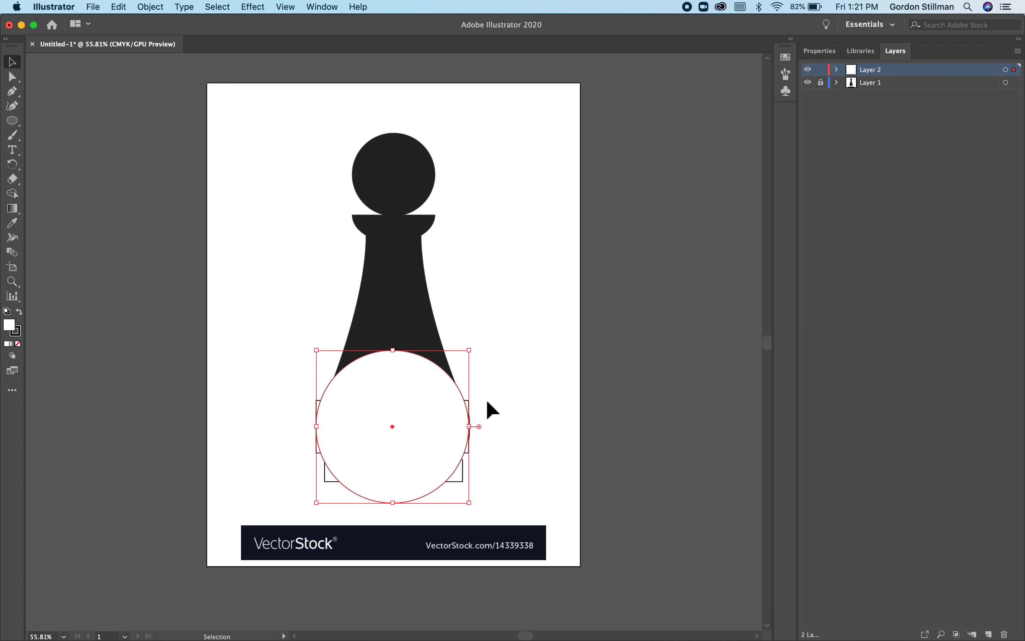
# - Select the circle with the base block's rectangle and subtract the circle's parts above and below it using Shape Builder
pyautogui.moveTo(488, 402); pyautogui.dragTo(441, 411)
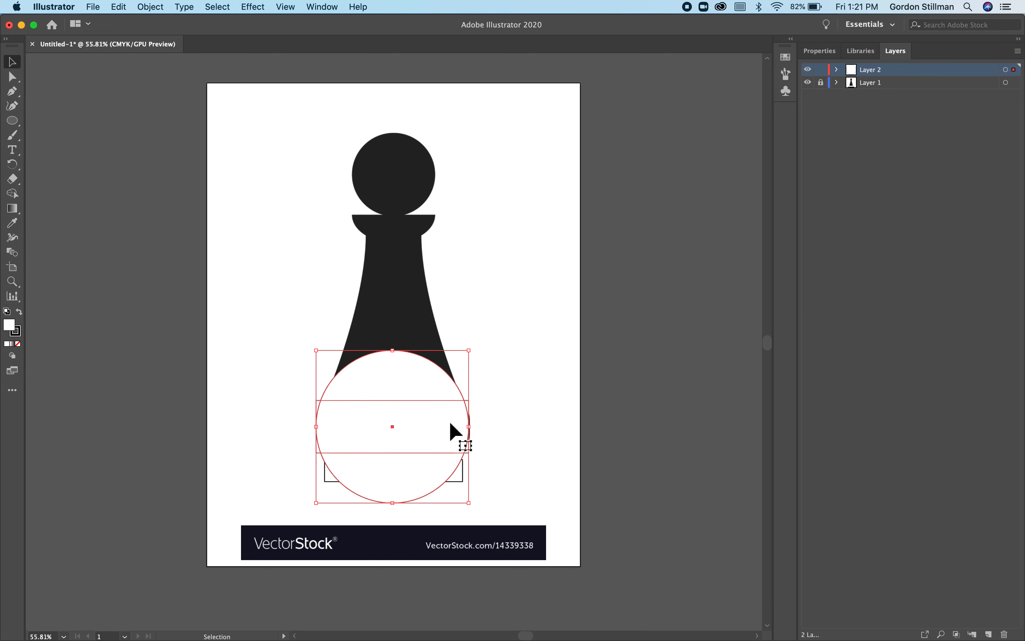
pyautogui.click(12, 194)
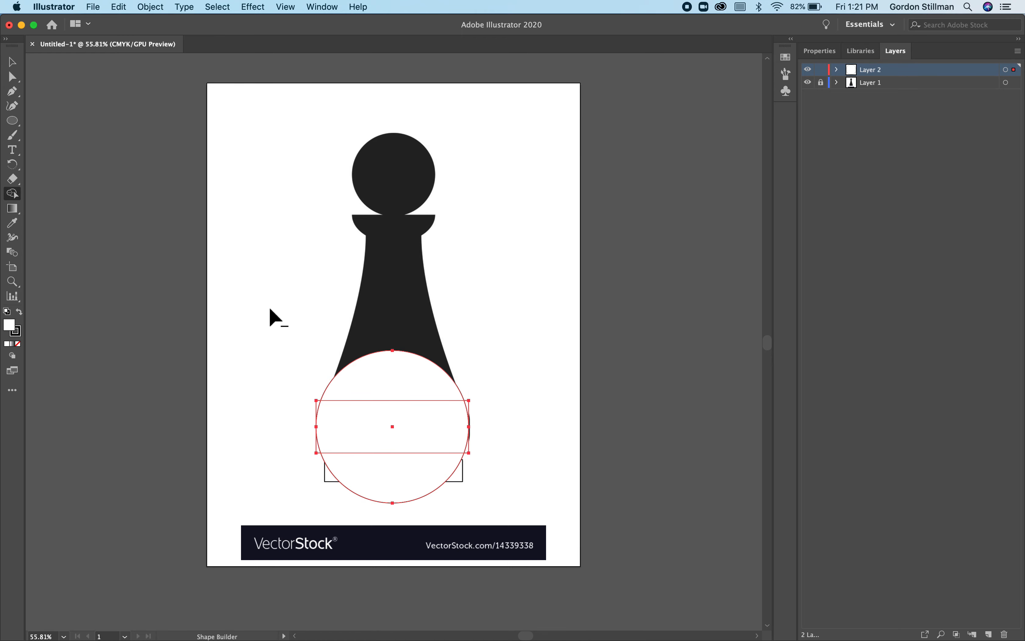
pyautogui.keyDown('alt'); pyautogui.click(441, 377); pyautogui.keyUp('alt')
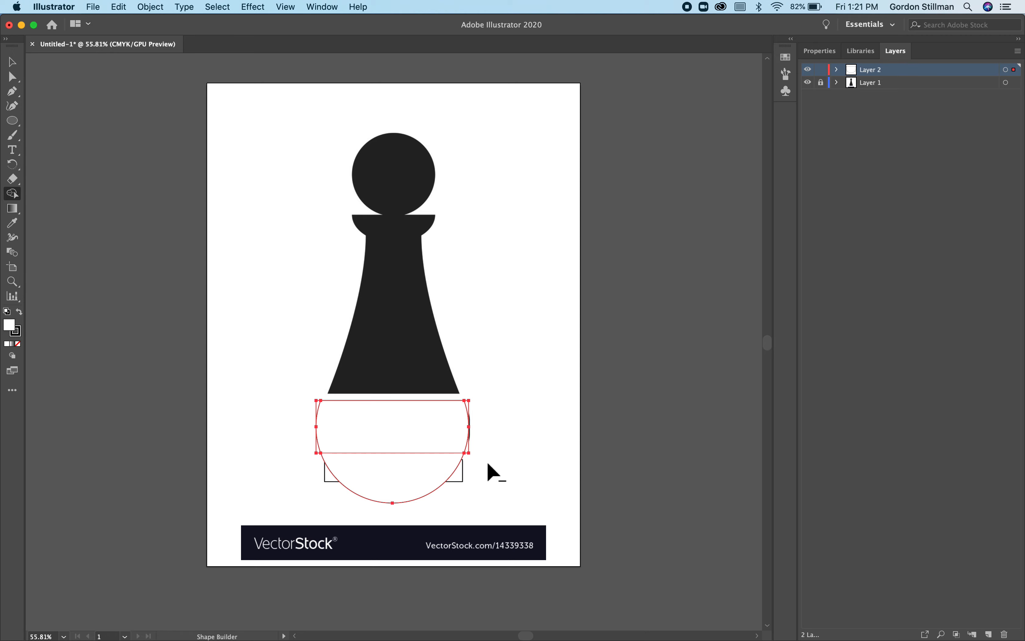
pyautogui.keyDown('alt'); pyautogui.click(424, 473); pyautogui.keyUp('alt')
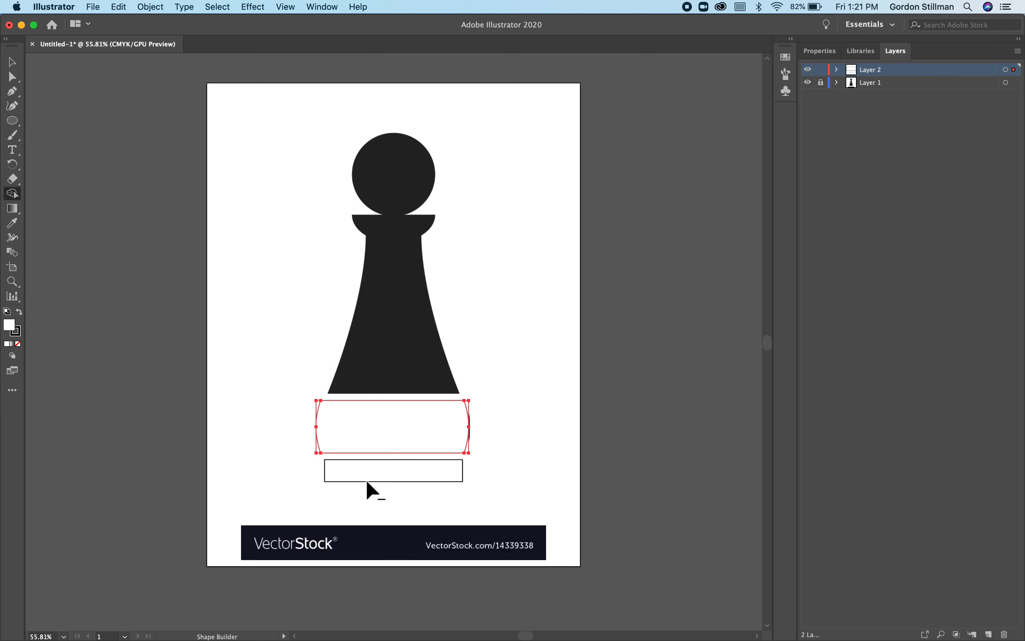
# - Trim the rectangle's four corners outside the circle's arcs and align the resulting shape with the pawn's base block
pyautogui.click(465, 446)
pyautogui.keyDown('alt'); pyautogui.click(467, 446); pyautogui.keyUp('alt')
pyautogui.moveTo(308, 400); pyautogui.dragTo(315, 404)
pyautogui.moveTo(317, 450); pyautogui.dragTo(318, 450)
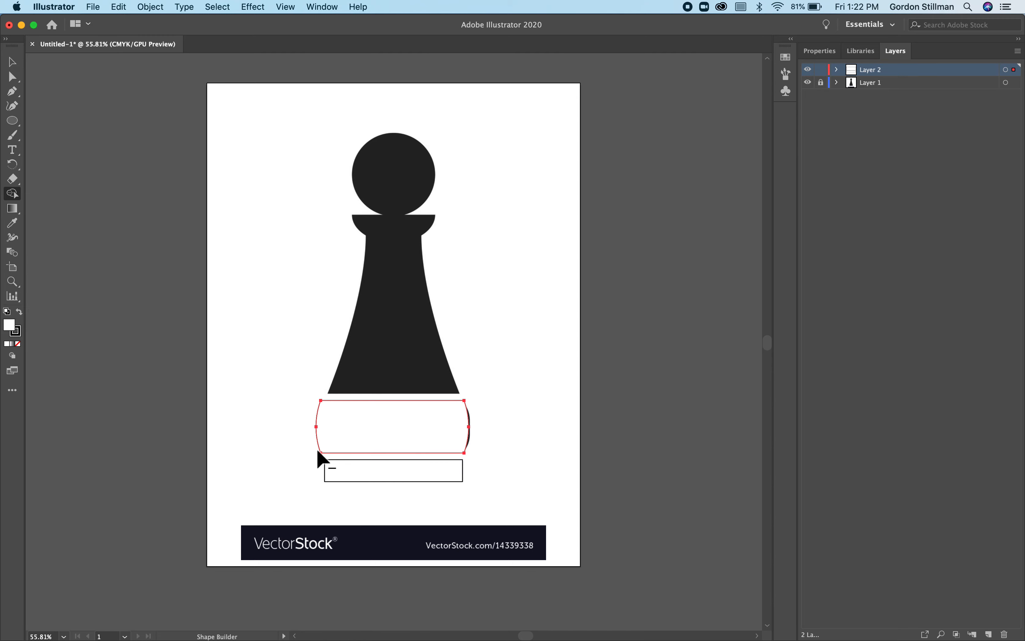
pyautogui.click(13, 63)
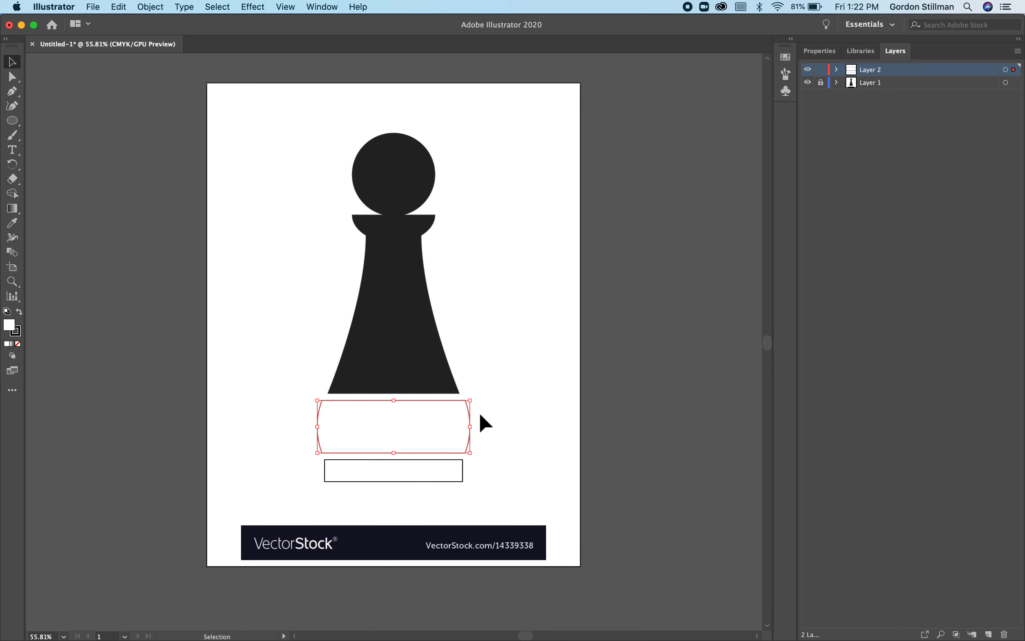
pyautogui.click(483, 451)
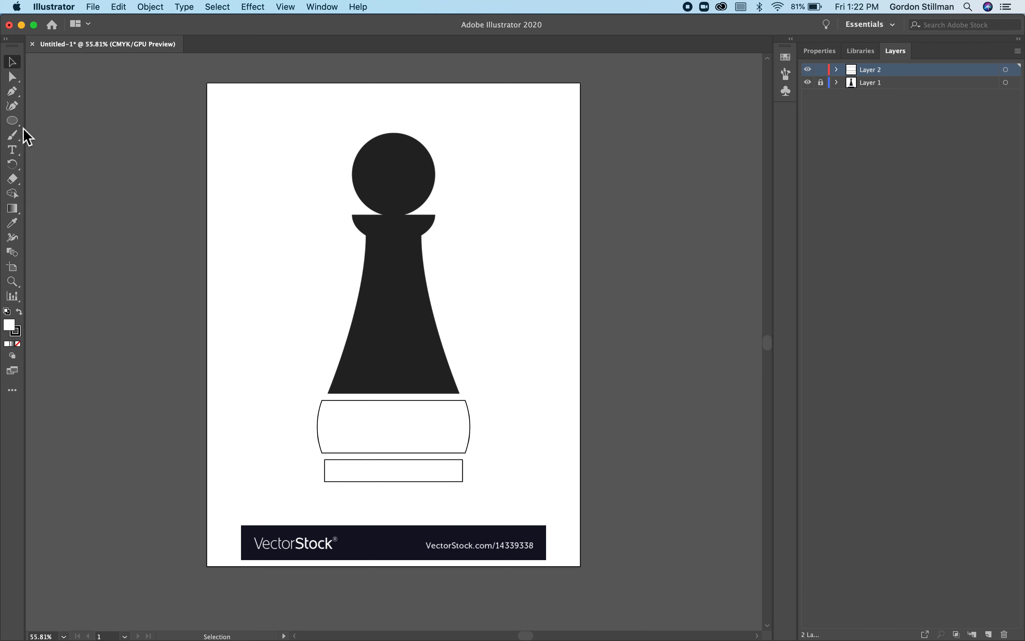
# - Draw a rectangle about 238 by 293 pt over the pawn's collar and tapered body
pyautogui.moveTo(13, 121); pyautogui.dragTo(57, 119)
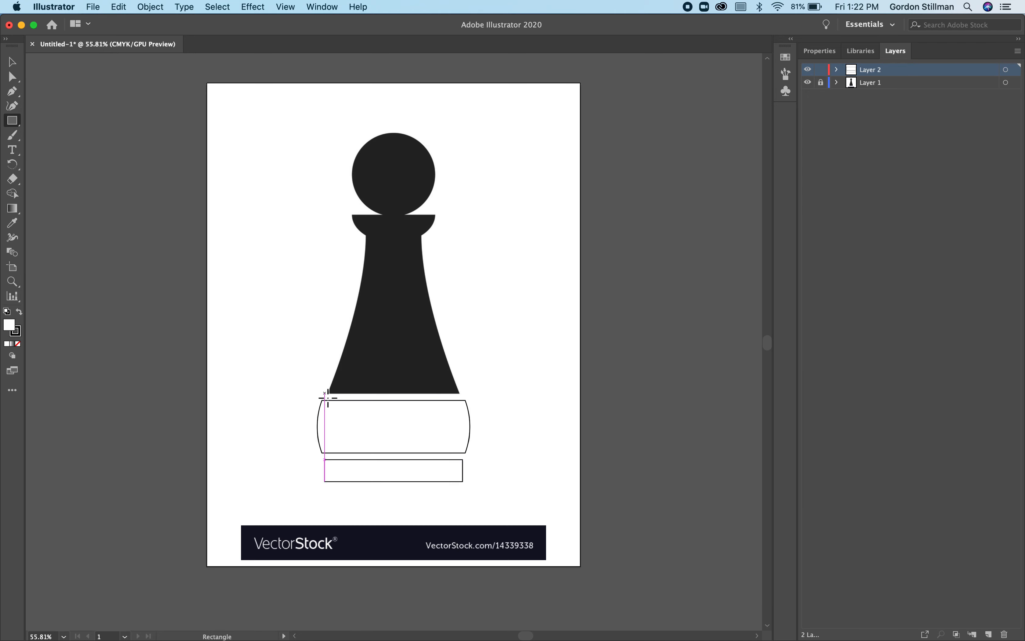
pyautogui.moveTo(327, 398)
pyautogui.mouseDown()
pyautogui.moveTo(419, 278)
pyautogui.moveTo(484, 217)
pyautogui.moveTo(472, 219)
pyautogui.mouseUp()
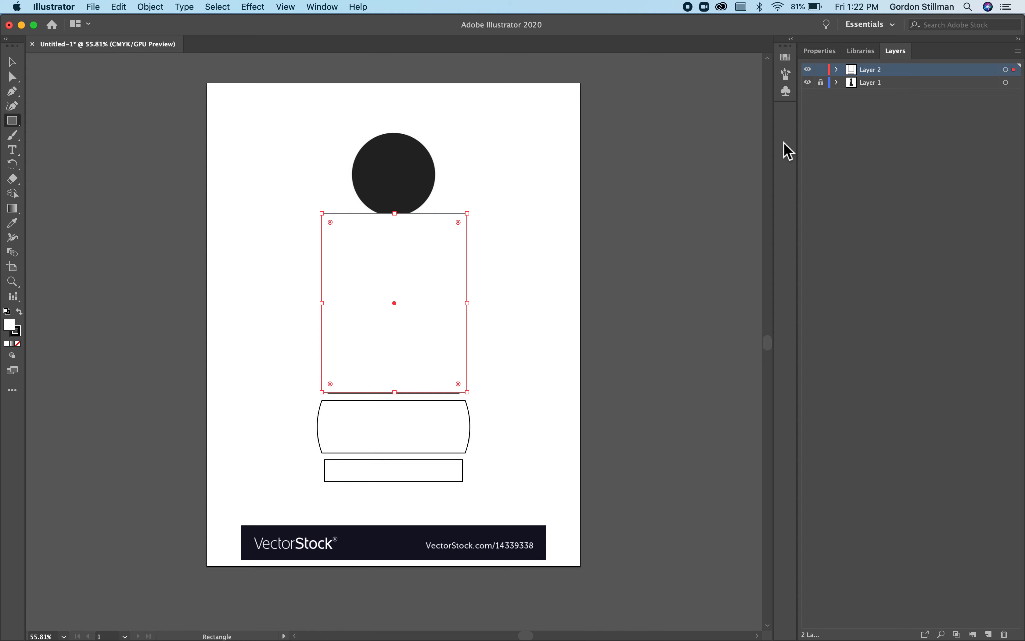
# - Lower the opacity of the rectangle over the pawn's body to 50%
pyautogui.click(820, 51)
pyautogui.click(961, 220)
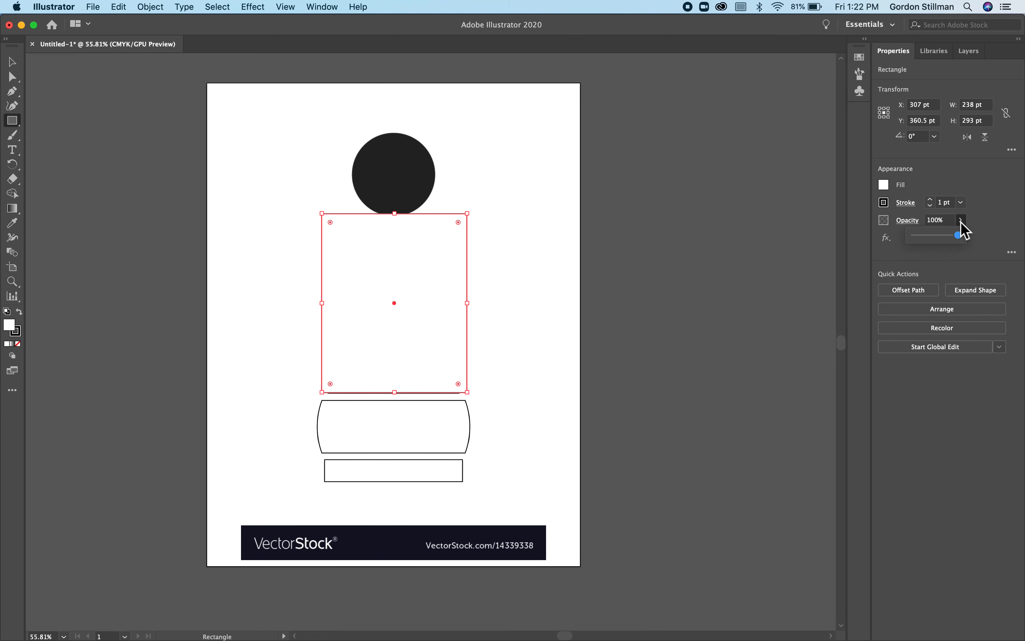
pyautogui.click(938, 236)
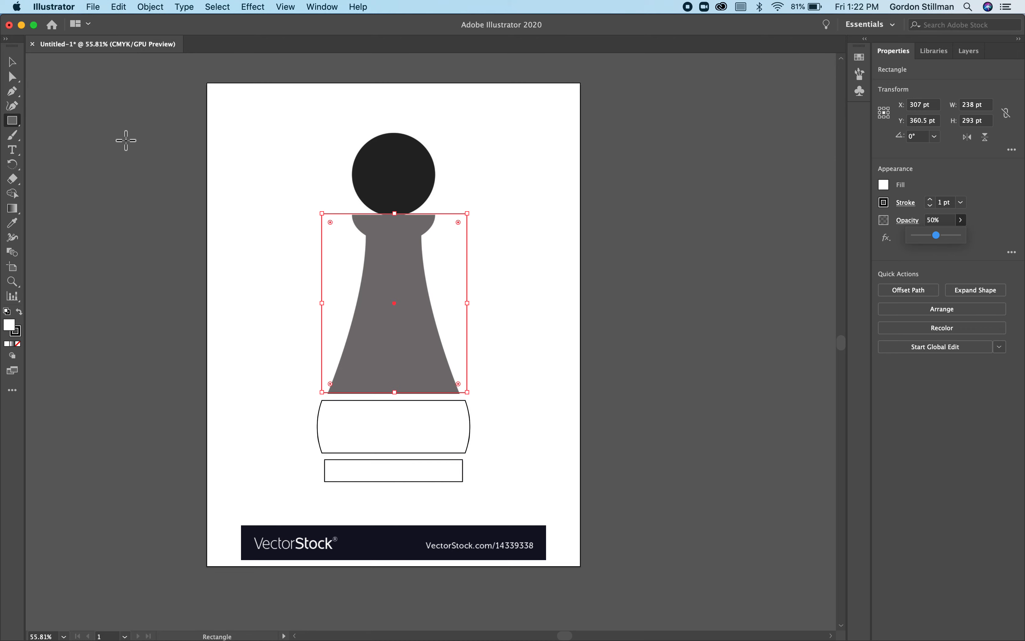
# - Draw a circle about 138 pt wide matching the pawn's head, at 39% opacity, and fit its lower arc to the collar's left side
pyautogui.moveTo(12, 121); pyautogui.dragTo(69, 136)
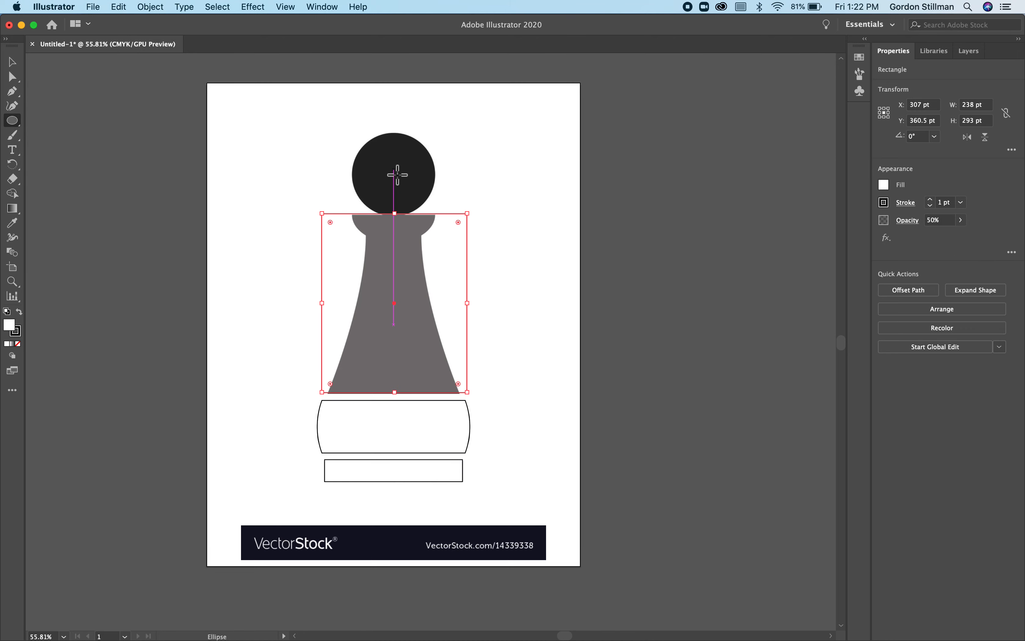
pyautogui.moveTo(393, 169)
pyautogui.mouseDown()
pyautogui.moveTo(348, 150)
pyautogui.moveTo(327, 127)
pyautogui.moveTo(351, 139)
pyautogui.mouseUp()
pyautogui.click(13, 62)
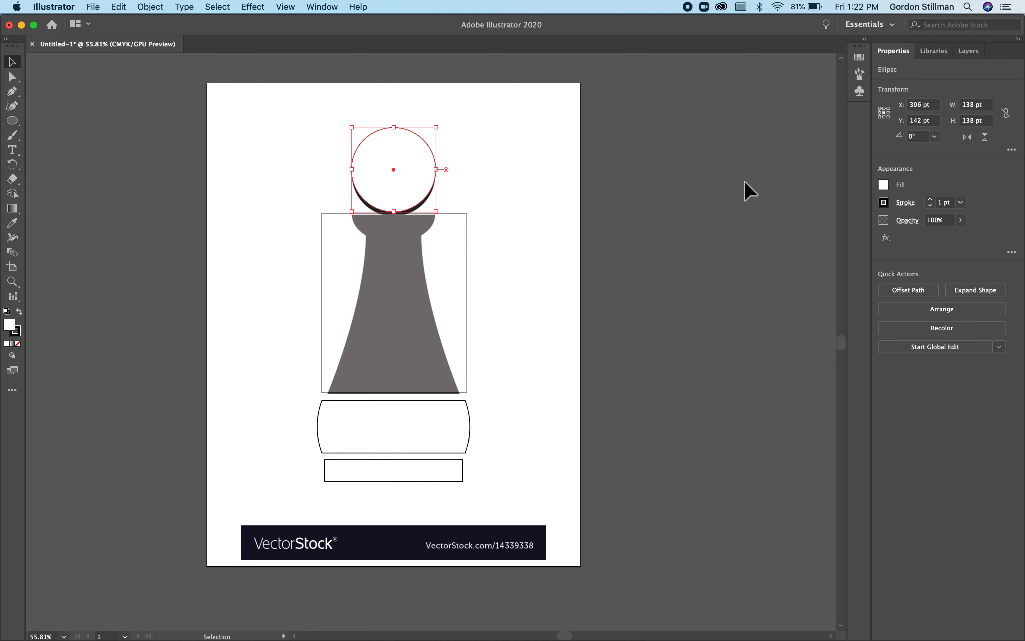
pyautogui.click(958, 220)
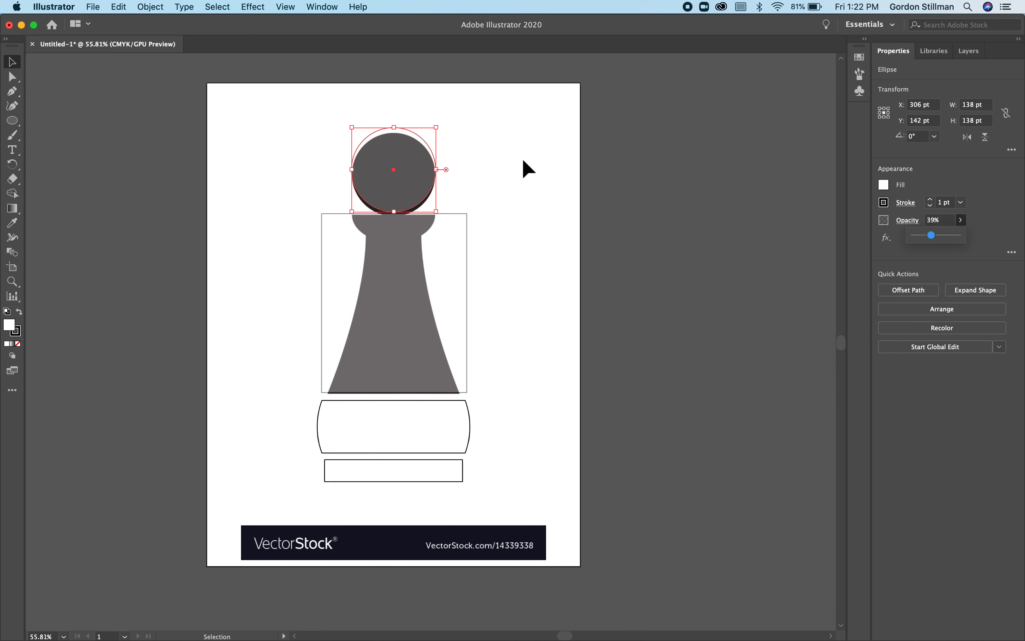
pyautogui.moveTo(413, 165); pyautogui.dragTo(409, 190)
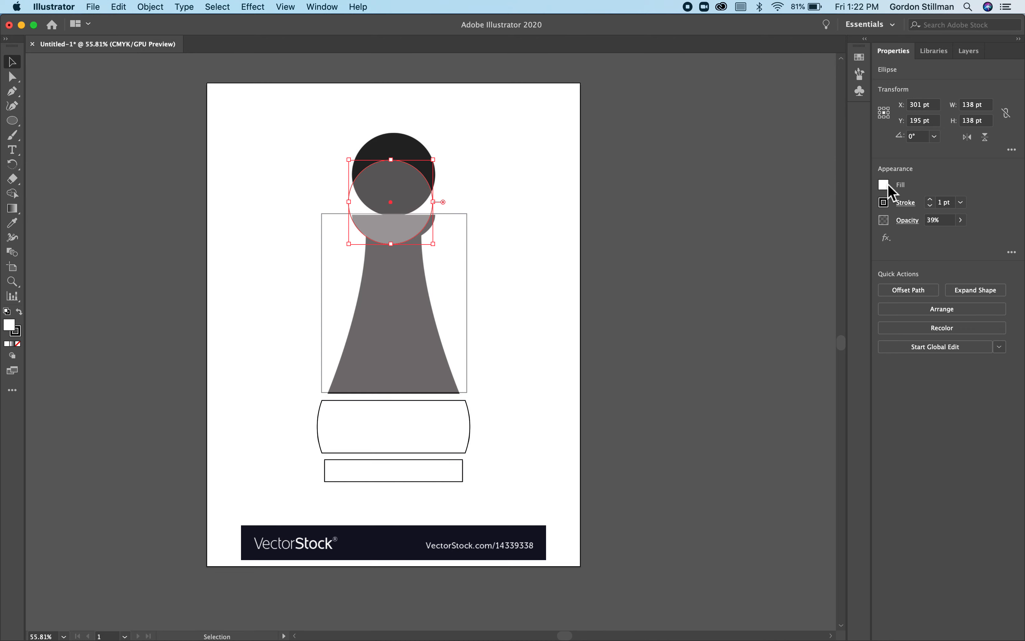
# - Give the collar circle a 5 pt stroke and no fill
pyautogui.click(930, 200)
pyautogui.click(886, 187)
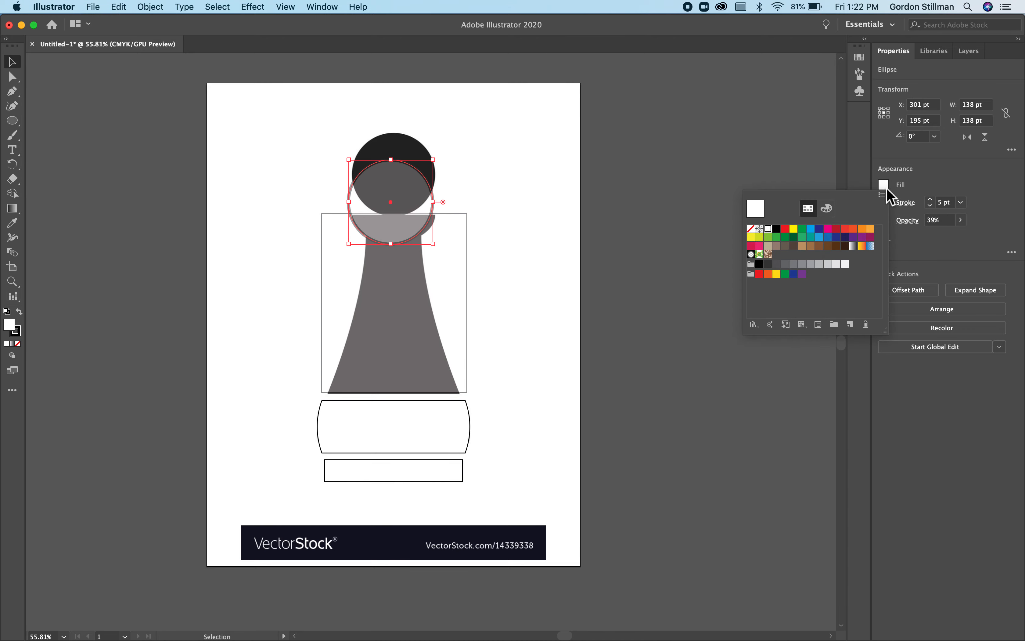
pyautogui.click(751, 228)
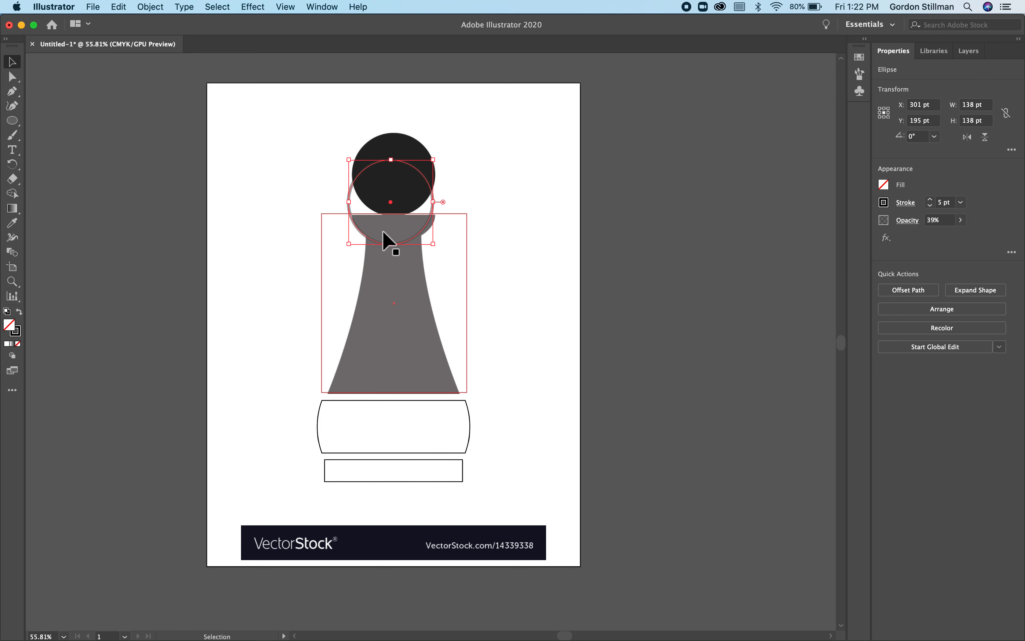
# - Duplicate the collar circle and place the copy slightly to its right so it follows the collar's right side
pyautogui.press('super+c')
pyautogui.press('super+v')
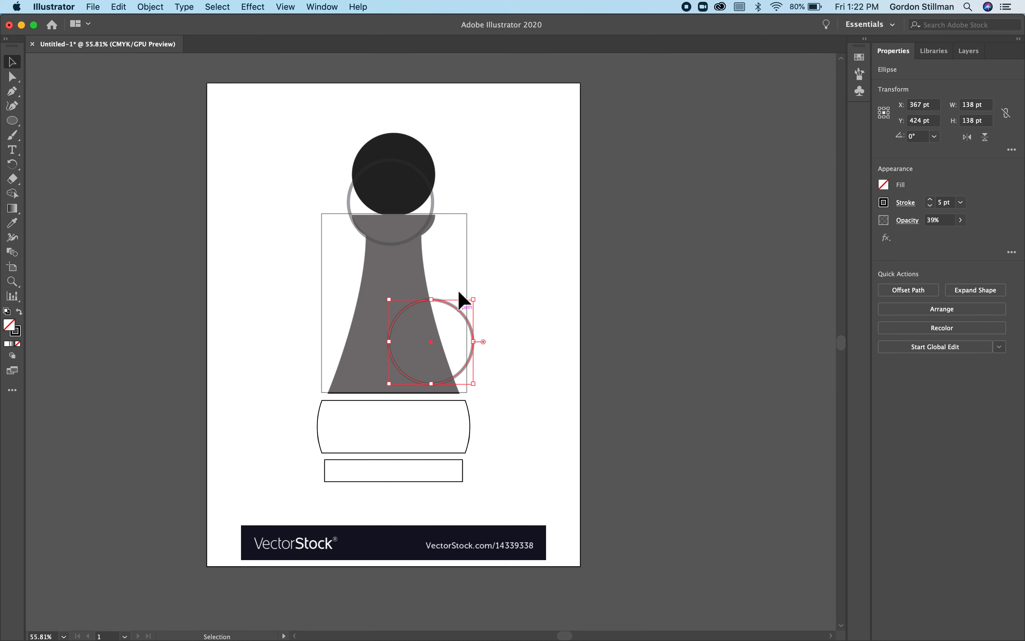
pyautogui.moveTo(460, 310); pyautogui.dragTo(424, 174)
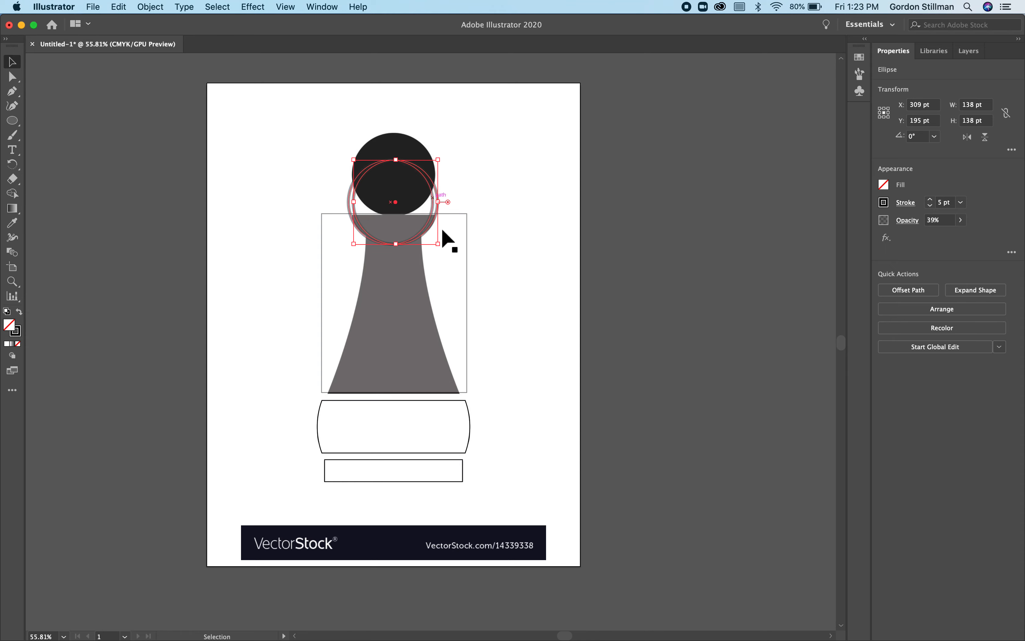
# - Draw a tall ellipse about 439 by 788 pt and position it so its curve follows the left edge of the tapered body
pyautogui.click(13, 120)
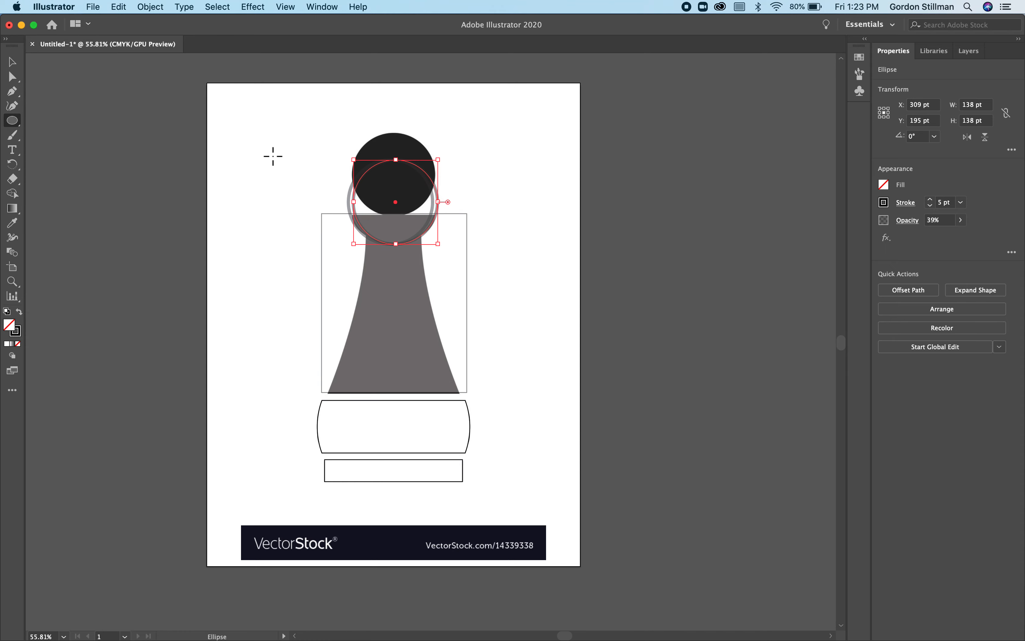
pyautogui.moveTo(250, 134)
pyautogui.mouseDown()
pyautogui.moveTo(313, 393)
pyautogui.moveTo(356, 404)
pyautogui.moveTo(344, 442)
pyautogui.moveTo(335, 431)
pyautogui.mouseUp()
pyautogui.press('super+z')
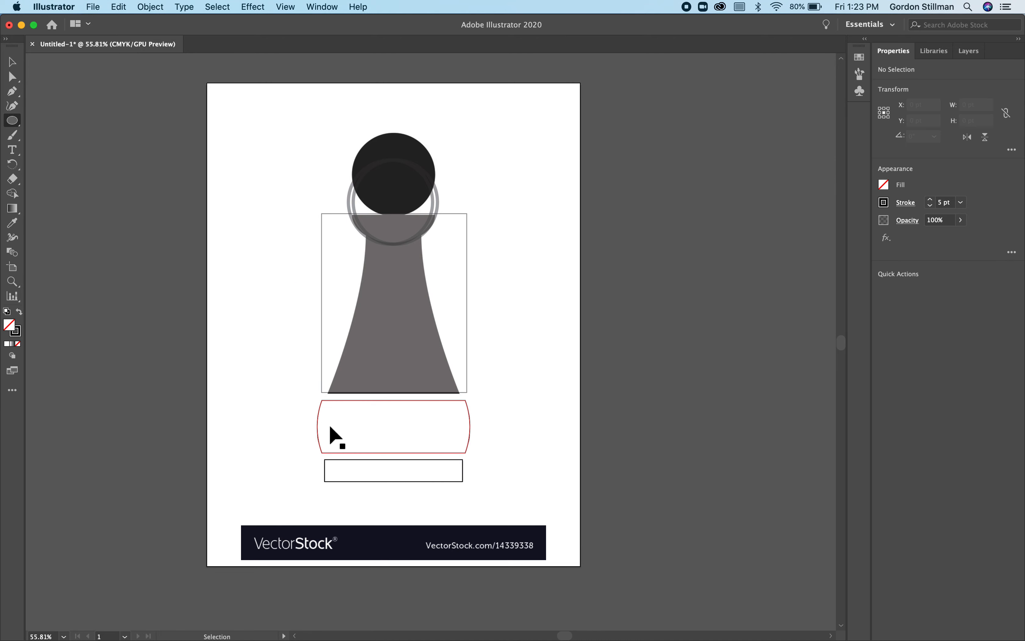
pyautogui.press('super+minus')
pyautogui.press('super+minus')
pyautogui.press('super+minus')
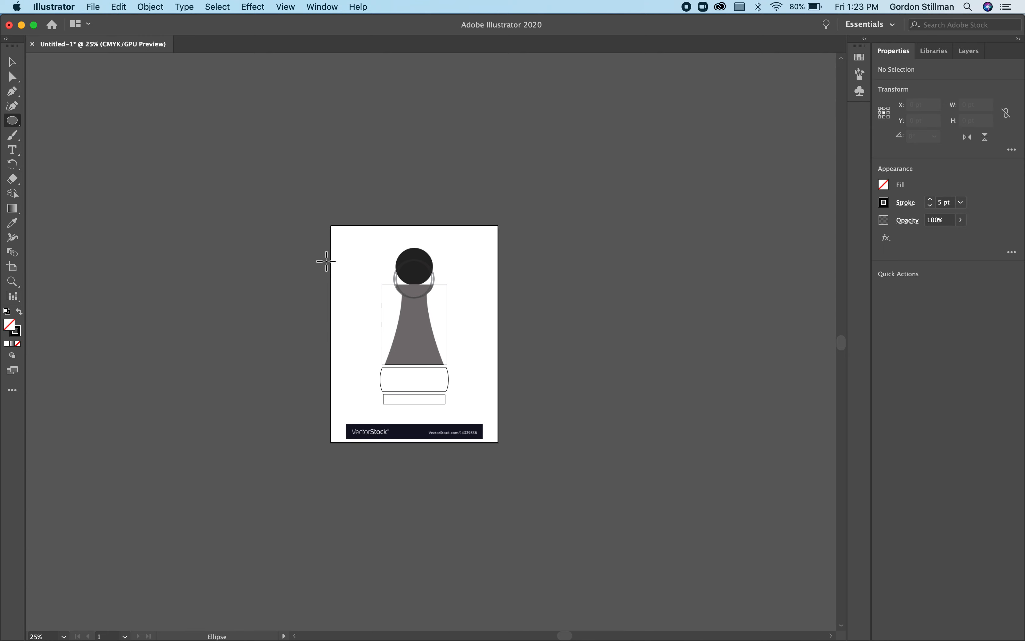
pyautogui.moveTo(293, 256); pyautogui.dragTo(397, 409)
pyautogui.click(12, 62)
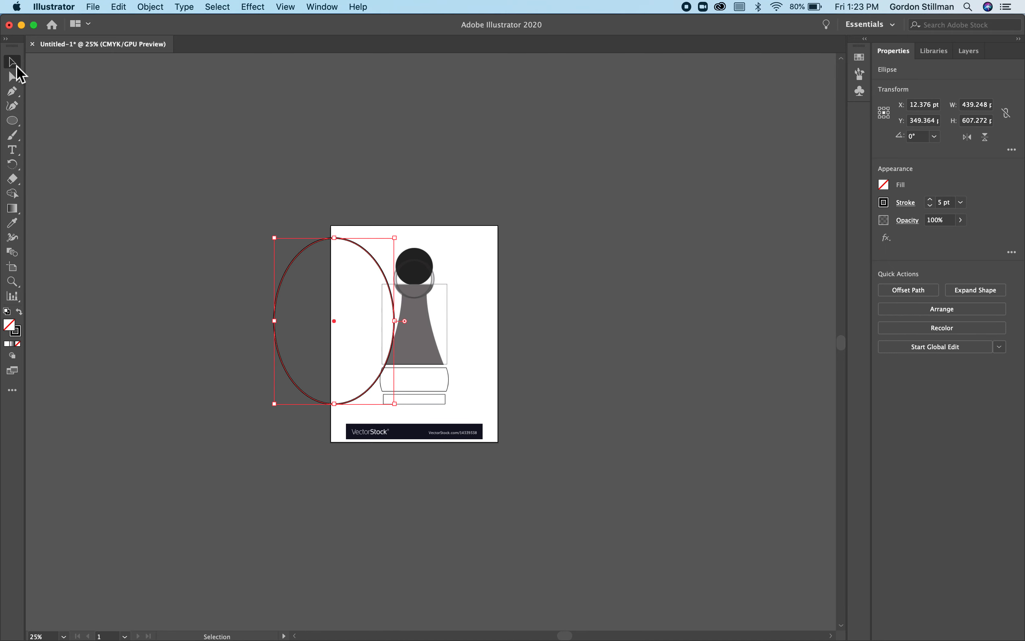
pyautogui.moveTo(339, 241); pyautogui.dragTo(340, 191)
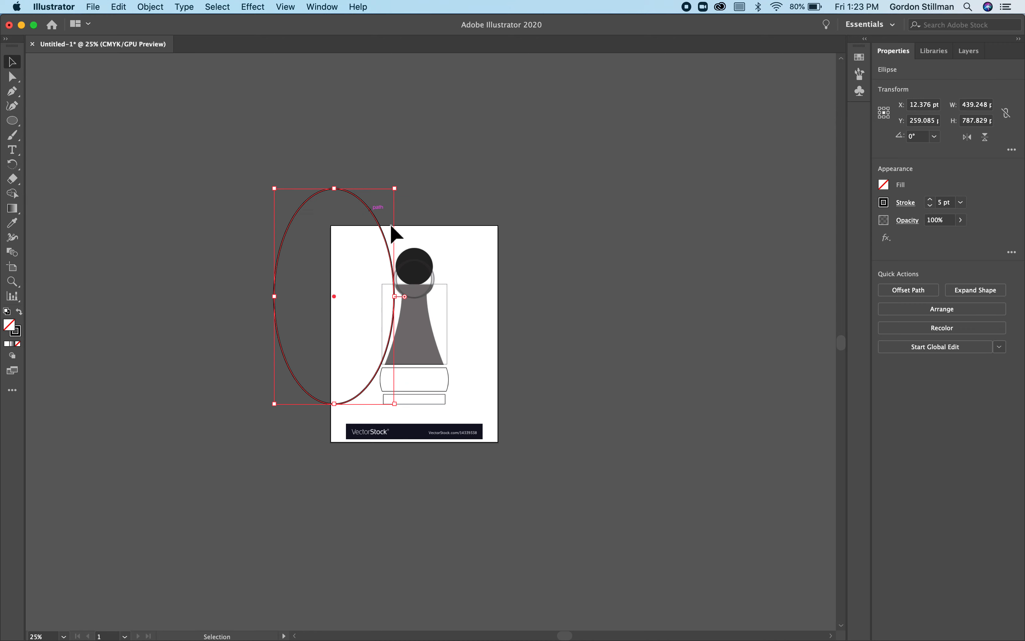
pyautogui.click(376, 293)
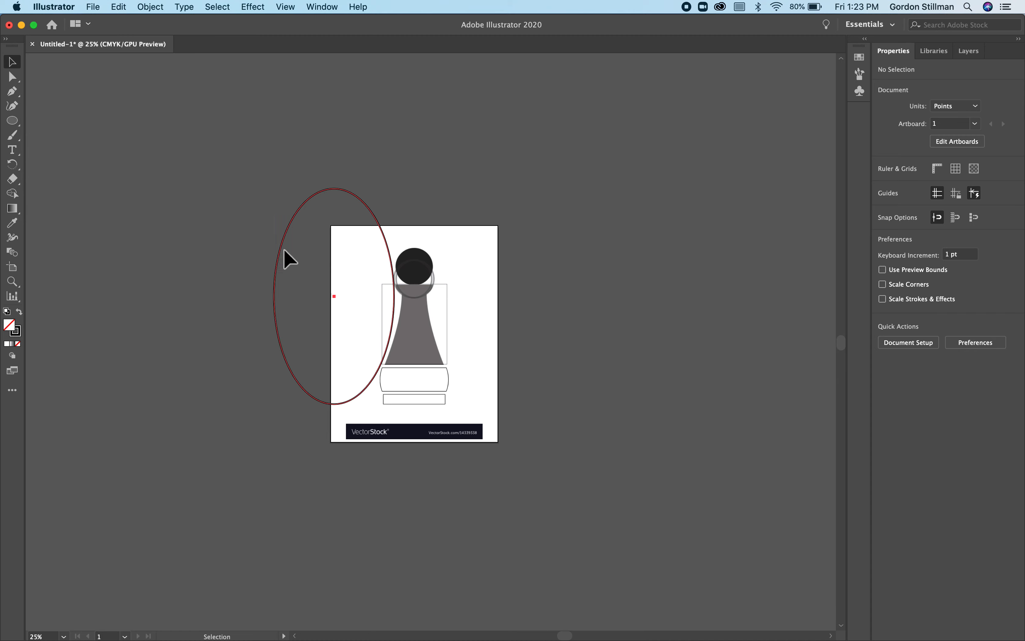
pyautogui.moveTo(283, 251); pyautogui.dragTo(289, 240)
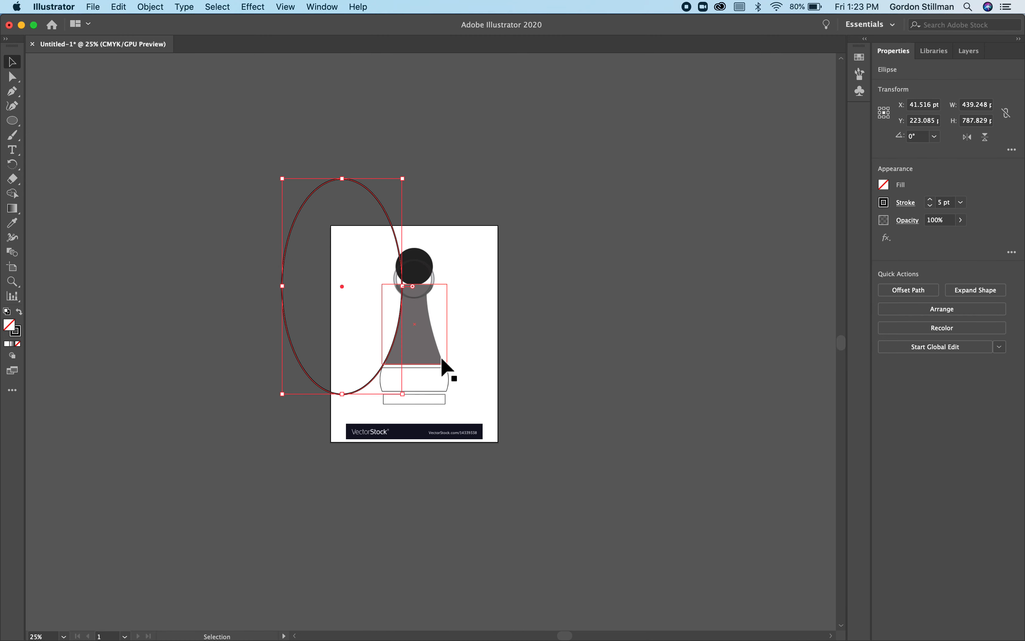
# - Duplicate the tall ellipse and position the copy along the right edge of the tapered body
pyautogui.press('super+c')
pyautogui.press('super+v')
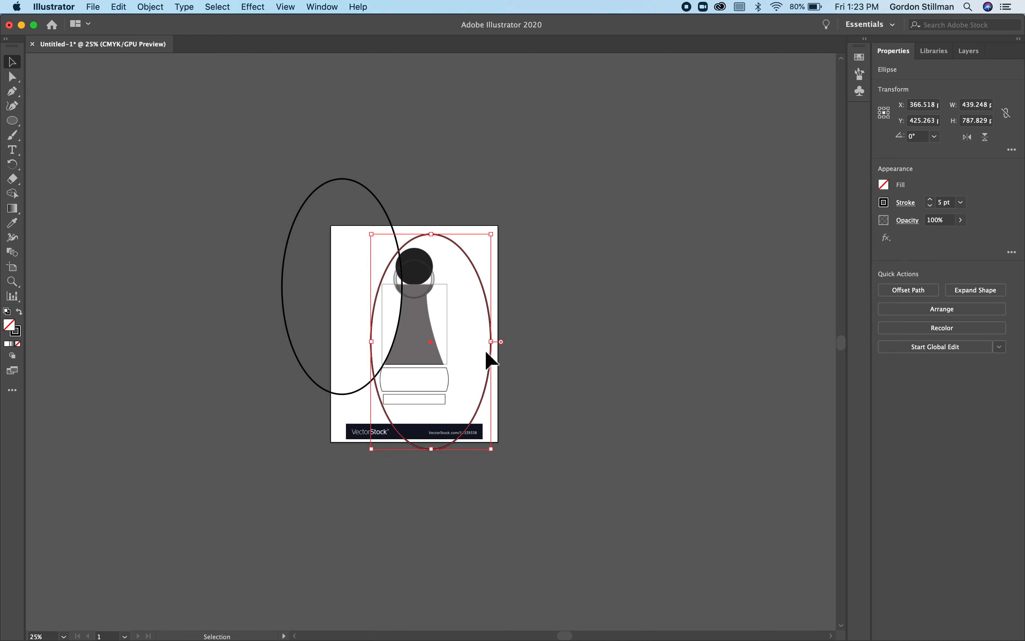
pyautogui.moveTo(491, 367); pyautogui.dragTo(546, 315)
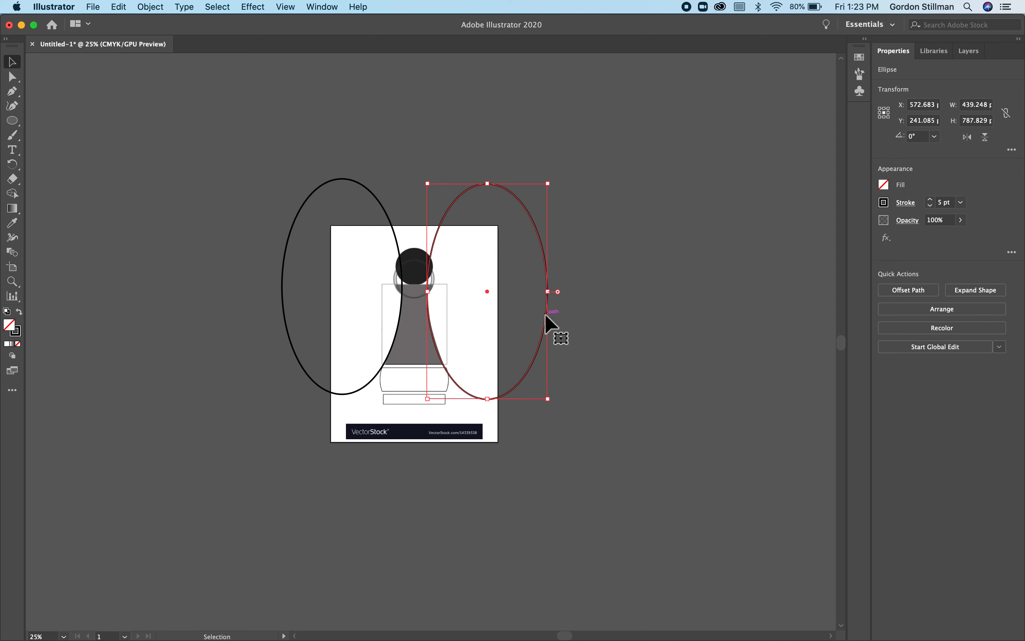
# - Select the rectangle, both circles and both ellipses, and merge the regions covering the pawn's body and collar with Shape Builder
pyautogui.moveTo(235, 88); pyautogui.dragTo(574, 350)
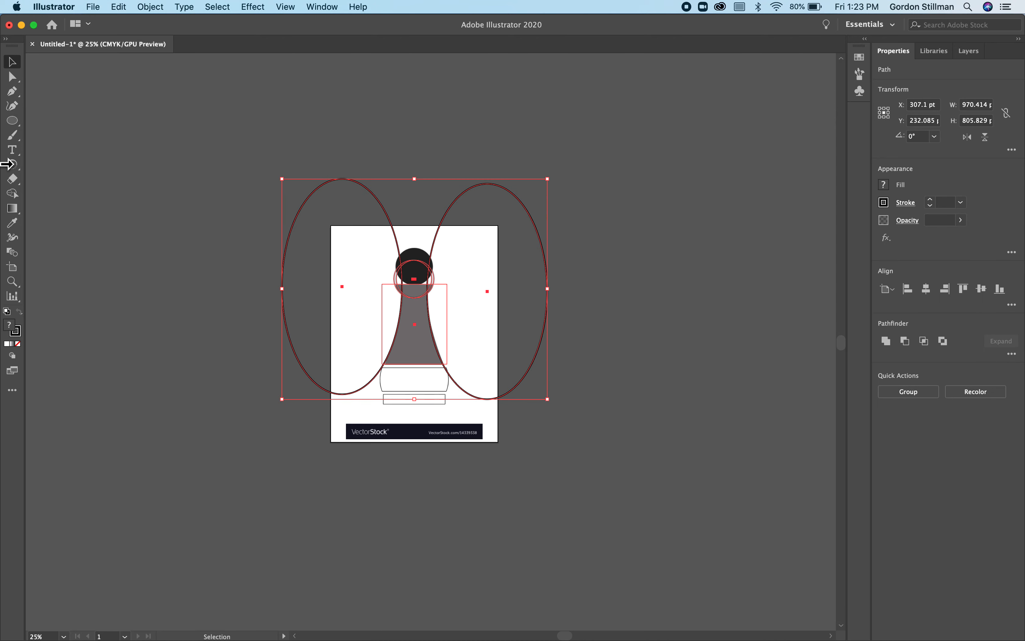
pyautogui.click(13, 194)
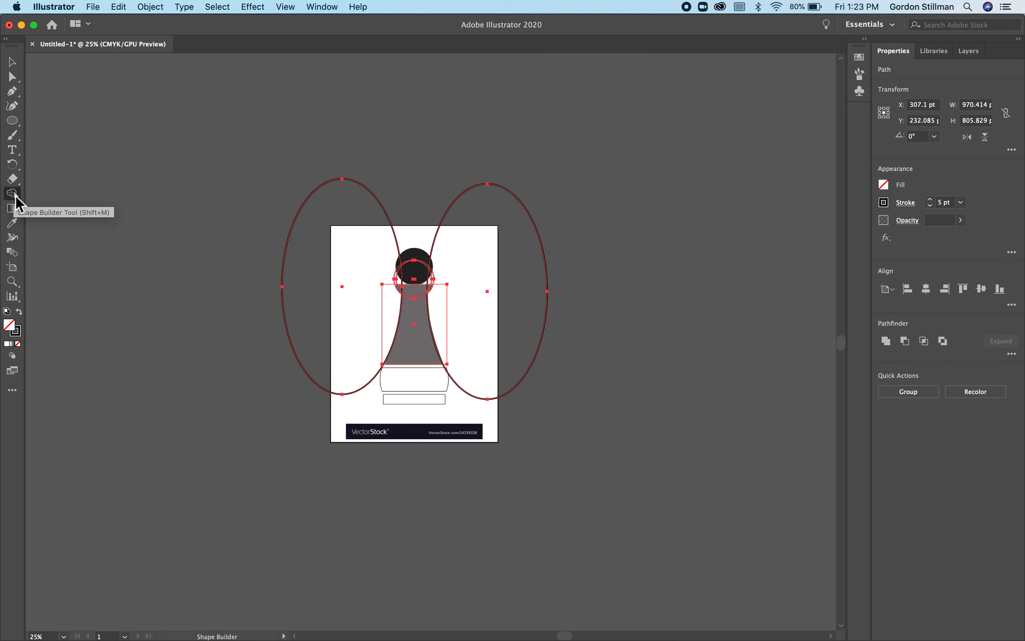
pyautogui.press('super+1')
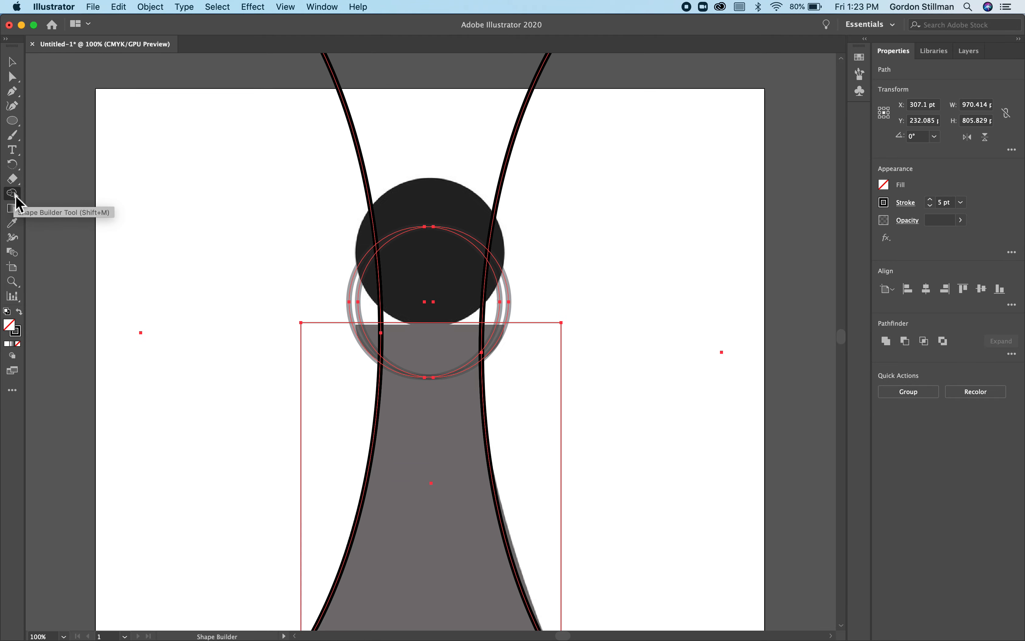
pyautogui.scroll(-3, 441, 474)
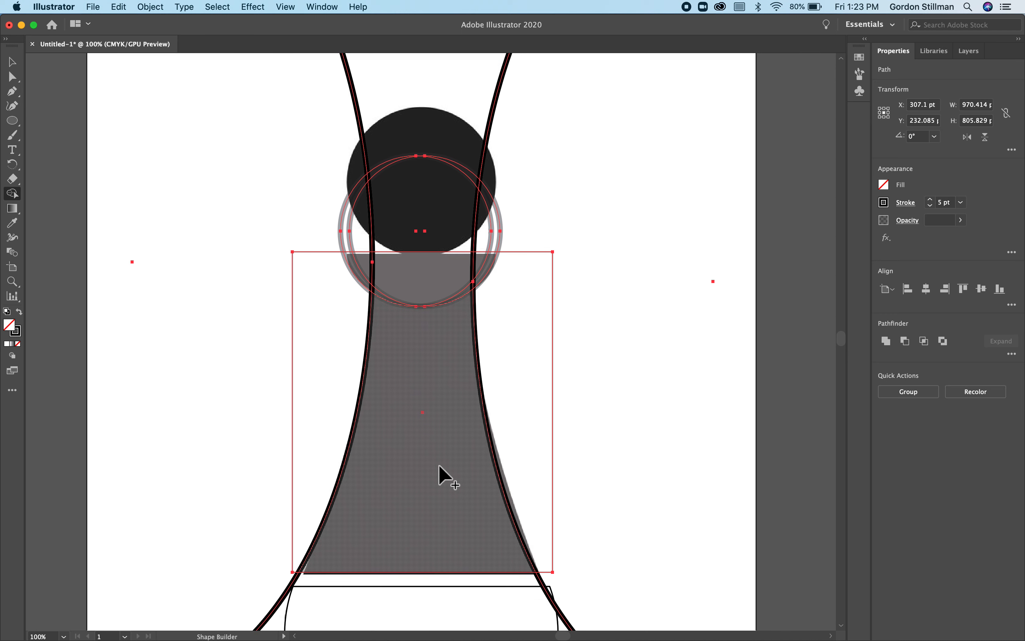
pyautogui.scroll(-2, 421, 420)
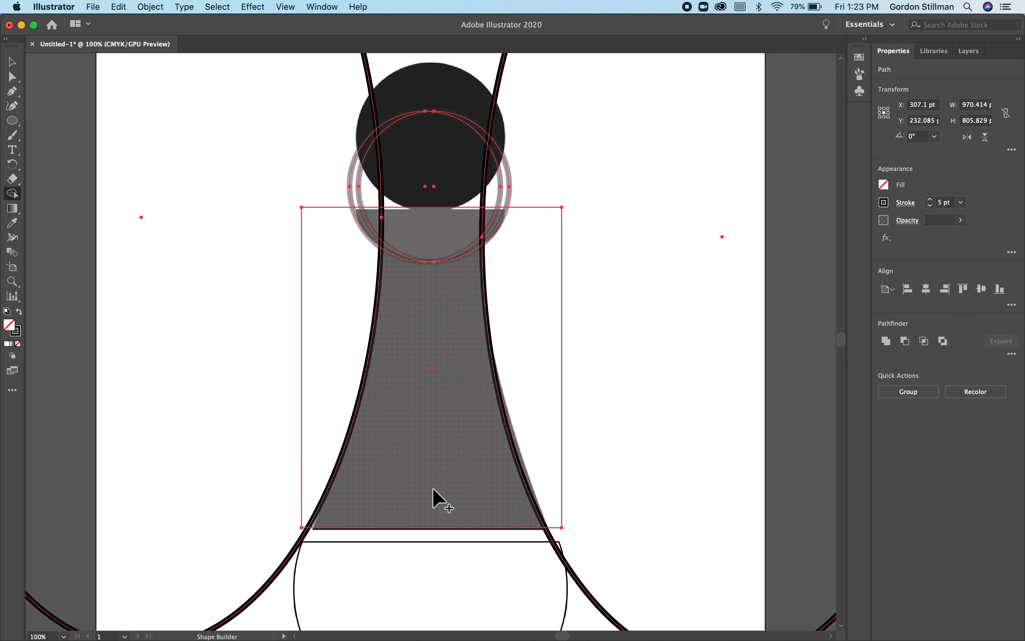
pyautogui.moveTo(433, 475)
pyautogui.mouseDown()
pyautogui.moveTo(439, 343)
pyautogui.moveTo(428, 251)
pyautogui.moveTo(372, 233)
pyautogui.moveTo(497, 224)
pyautogui.mouseUp()
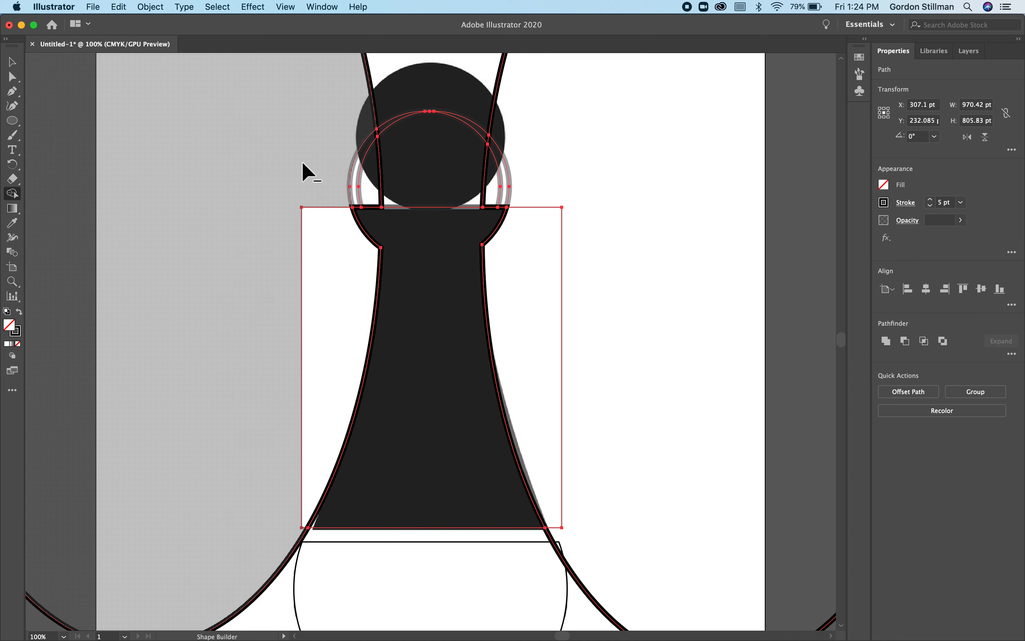
# - Subtract the leftover ellipse, rectangle and circle regions outside the merged body and collar, including the thin slivers on the head
pyautogui.moveTo(303, 164)
pyautogui.mouseDown()
pyautogui.moveTo(327, 238)
pyautogui.moveTo(323, 314)
pyautogui.moveTo(333, 191)
pyautogui.moveTo(367, 167)
pyautogui.moveTo(491, 157)
pyautogui.moveTo(530, 175)
pyautogui.moveTo(551, 192)
pyautogui.moveTo(530, 253)
pyautogui.mouseUp()
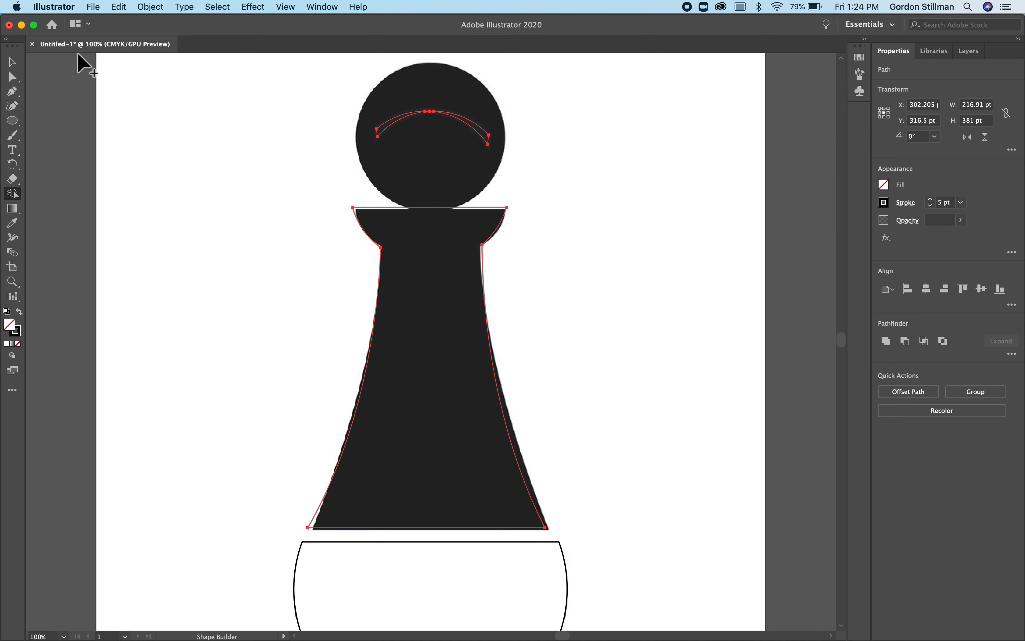
pyautogui.click(12, 62)
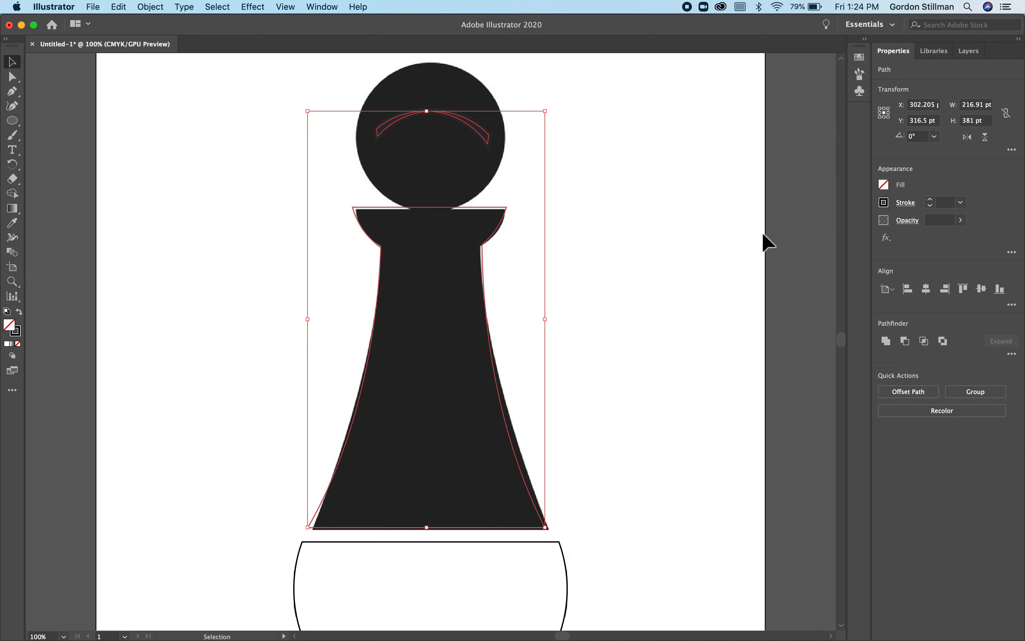
pyautogui.click(17, 196)
pyautogui.moveTo(362, 105)
pyautogui.mouseDown()
pyautogui.moveTo(431, 124)
pyautogui.moveTo(483, 125)
pyautogui.mouseUp()
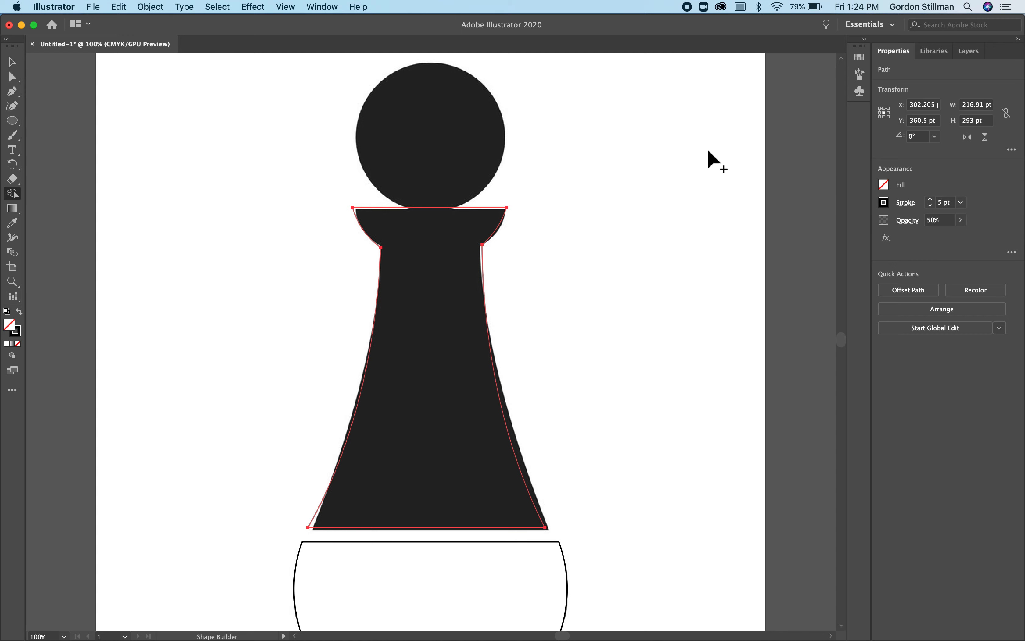
# - Fill the merged body shape with white and set its opacity to 100%
pyautogui.click(13, 62)
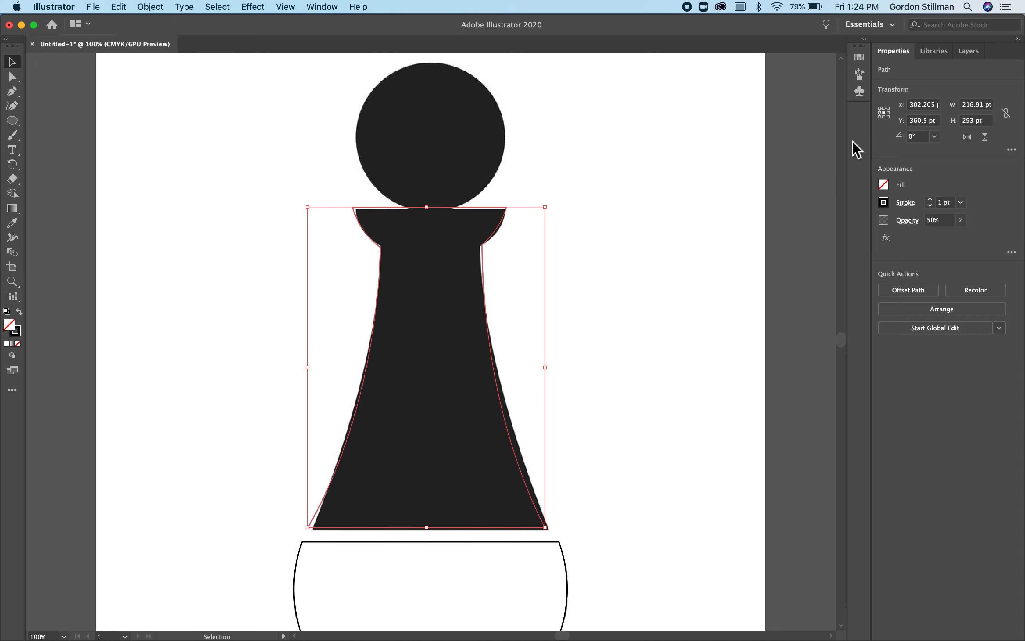
pyautogui.click(884, 185)
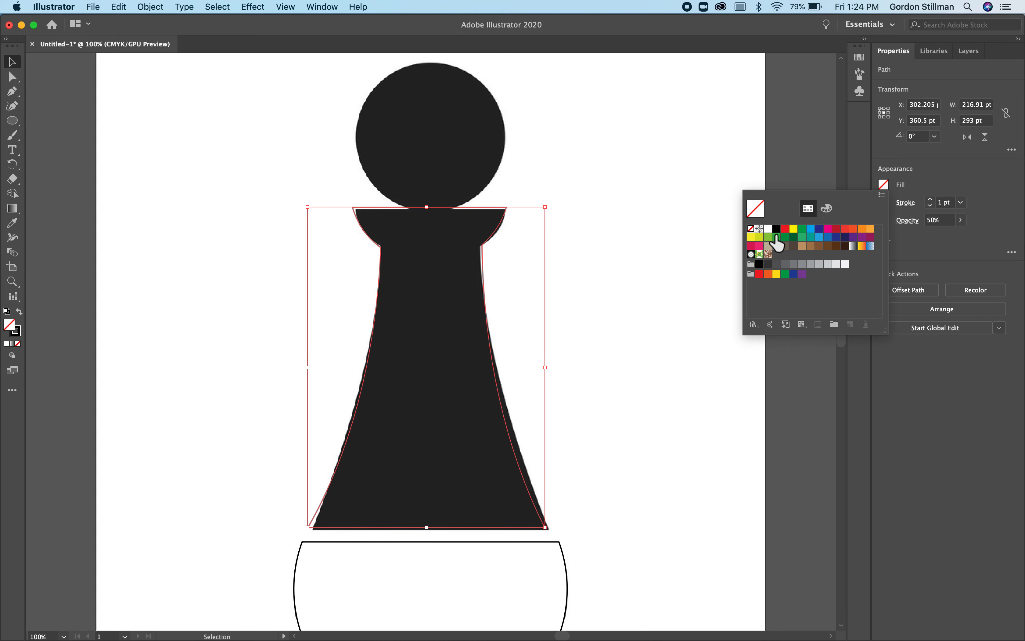
pyautogui.click(769, 229)
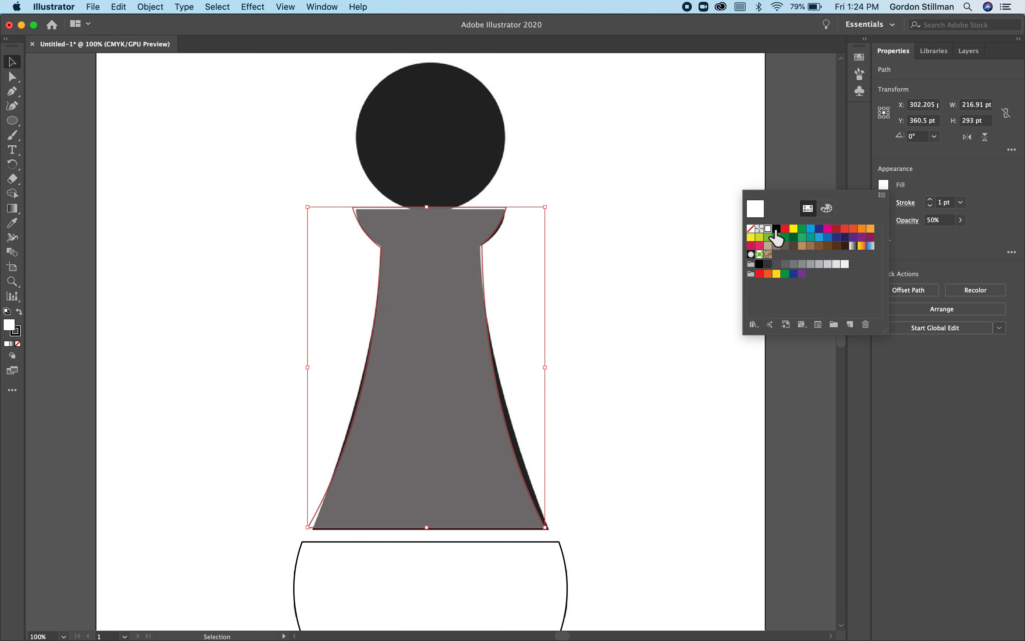
pyautogui.click(960, 222)
pyautogui.click(961, 220)
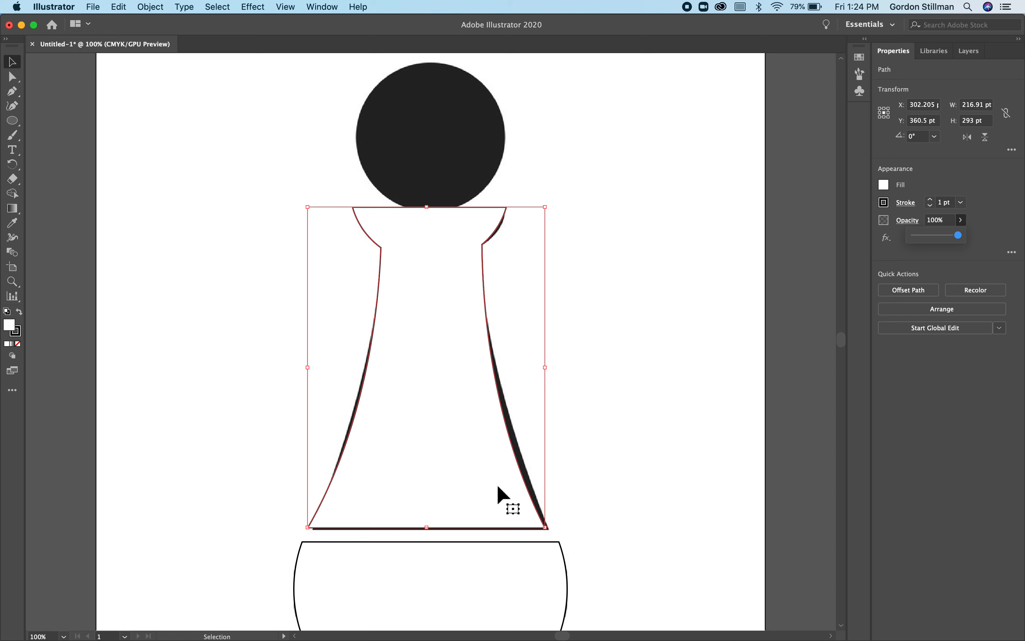
# - Move and nudge the body shape to centre it over the pawn's tapered body
pyautogui.moveTo(503, 487); pyautogui.dragTo(504, 489)
pyautogui.press('Left')
pyautogui.press('Left')
pyautogui.press('Right')
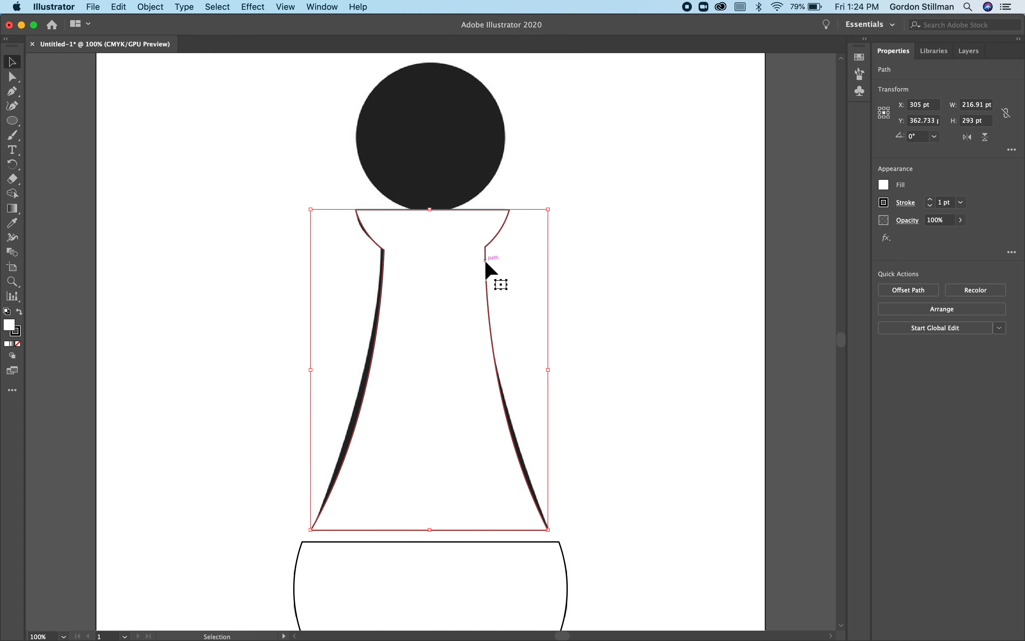
pyautogui.press('Left')
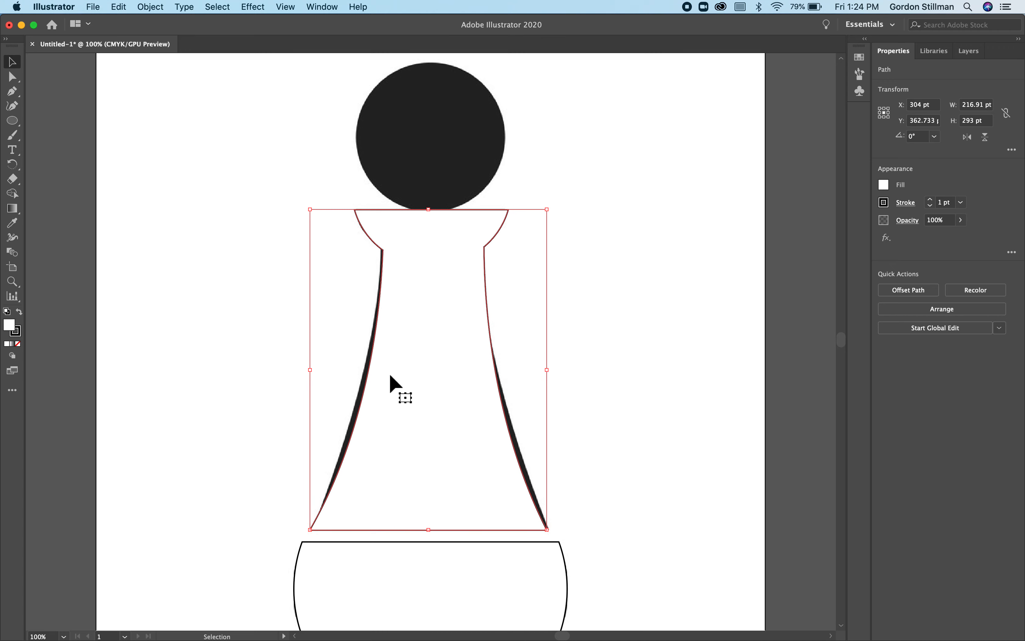
# - Draw a circle about 136 pt in diameter from the centre of the pawn's head and position it over the head
pyautogui.click(12, 123)
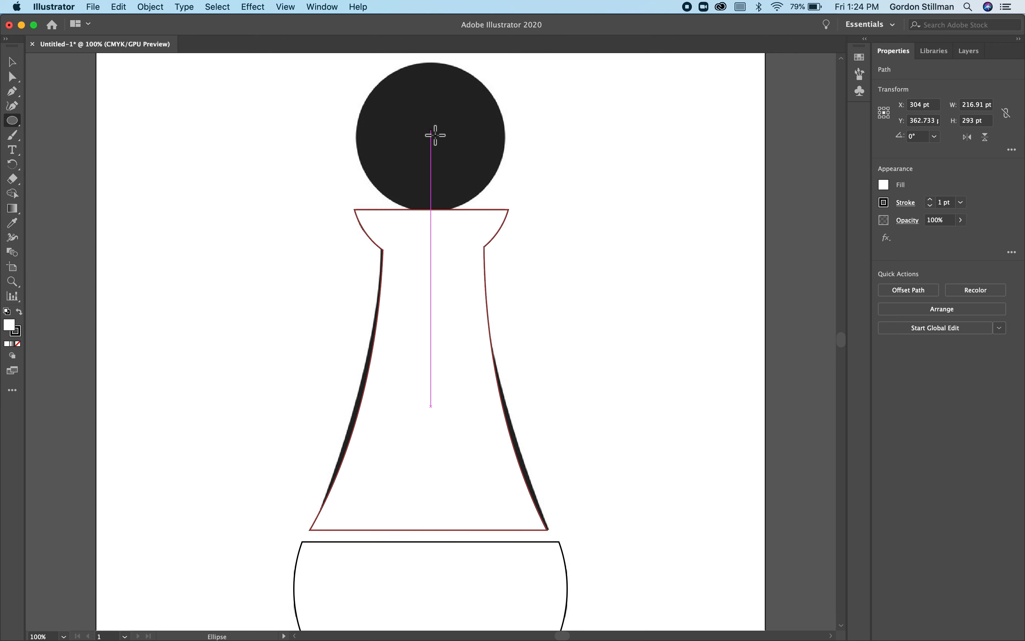
pyautogui.moveTo(431, 130); pyautogui.dragTo(361, 84)
pyautogui.click(15, 65)
pyautogui.moveTo(465, 136); pyautogui.dragTo(466, 145)
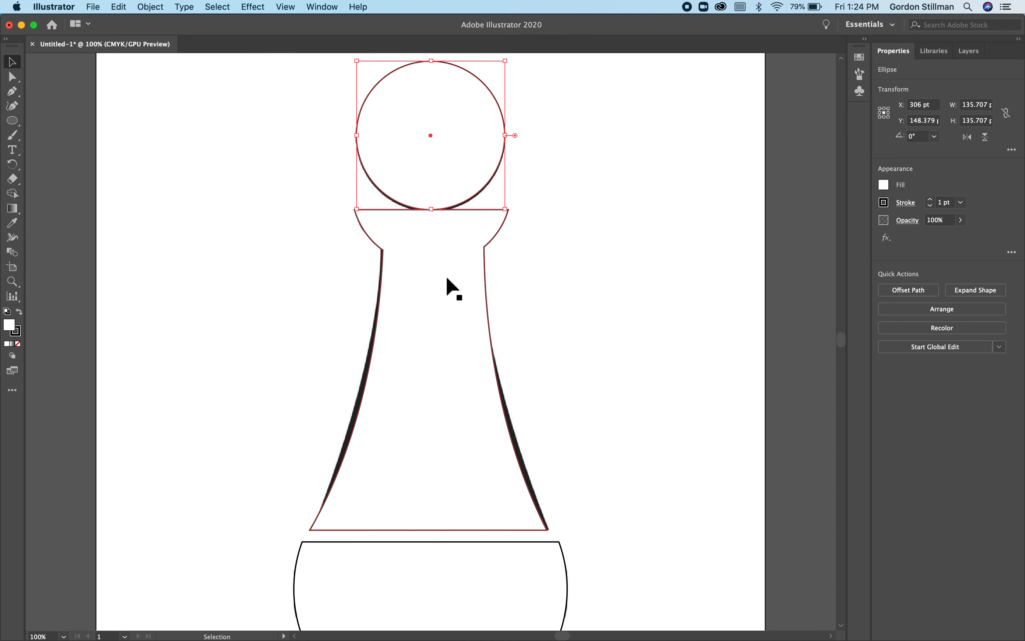
# - Nudge the head circle down 1 pt so that it slightly overlaps the collar's upper edge
pyautogui.keyDown('shift'); pyautogui.click(451, 273); pyautogui.keyUp('shift')
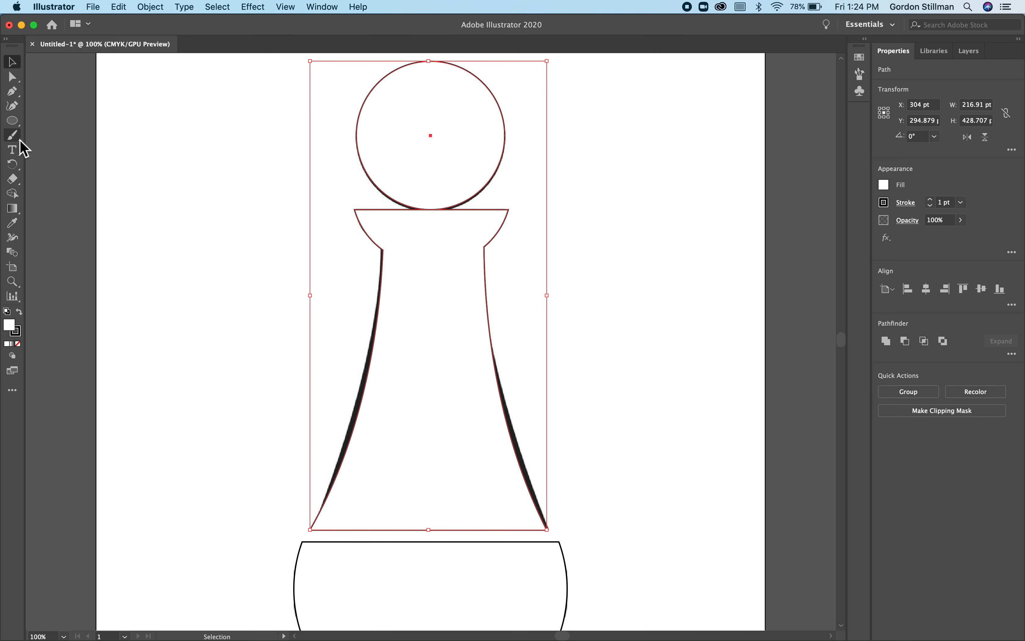
pyautogui.click(646, 261)
pyautogui.click(442, 183)
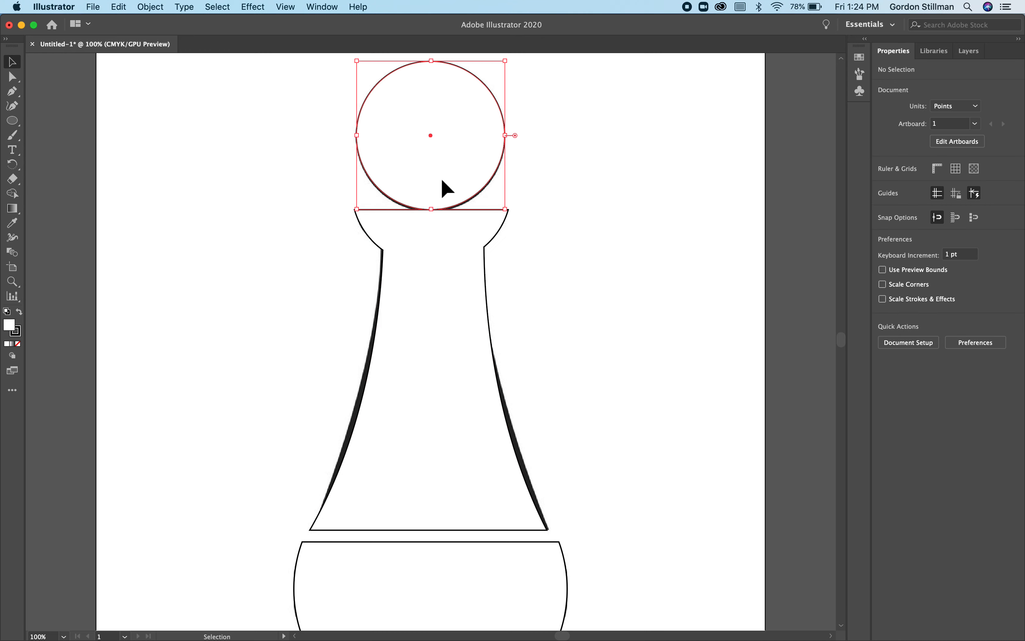
pyautogui.click(587, 275)
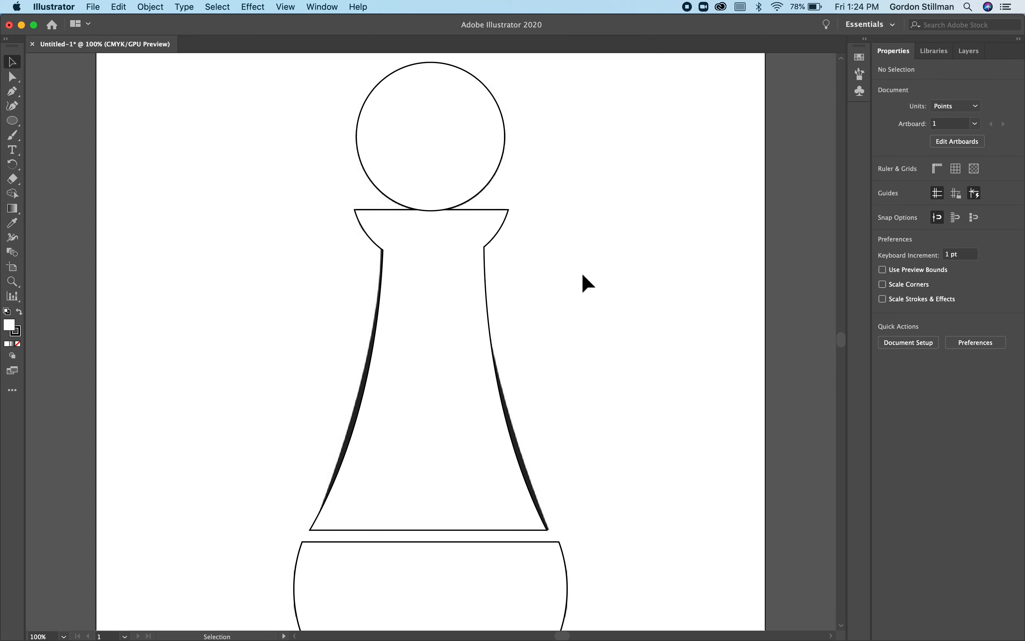
# - Select the body shape and head circle, merge them into one shape with Shape Builder, and deselect the result
pyautogui.click(436, 238)
pyautogui.keyDown('shift'); pyautogui.click(435, 190); pyautogui.keyUp('shift')
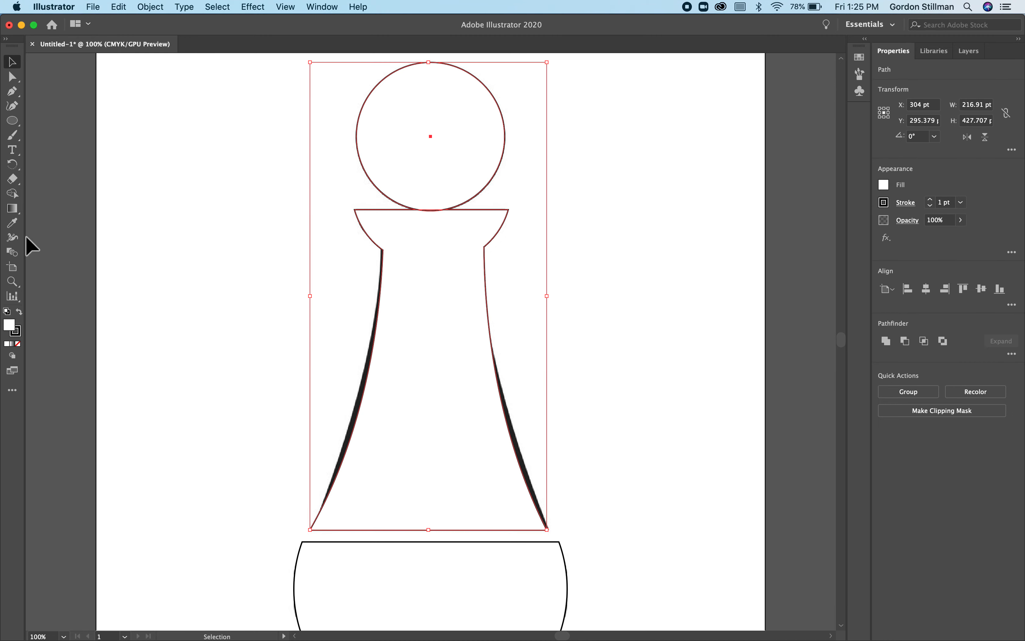
pyautogui.click(12, 194)
pyautogui.moveTo(423, 251); pyautogui.dragTo(427, 160)
pyautogui.click(12, 62)
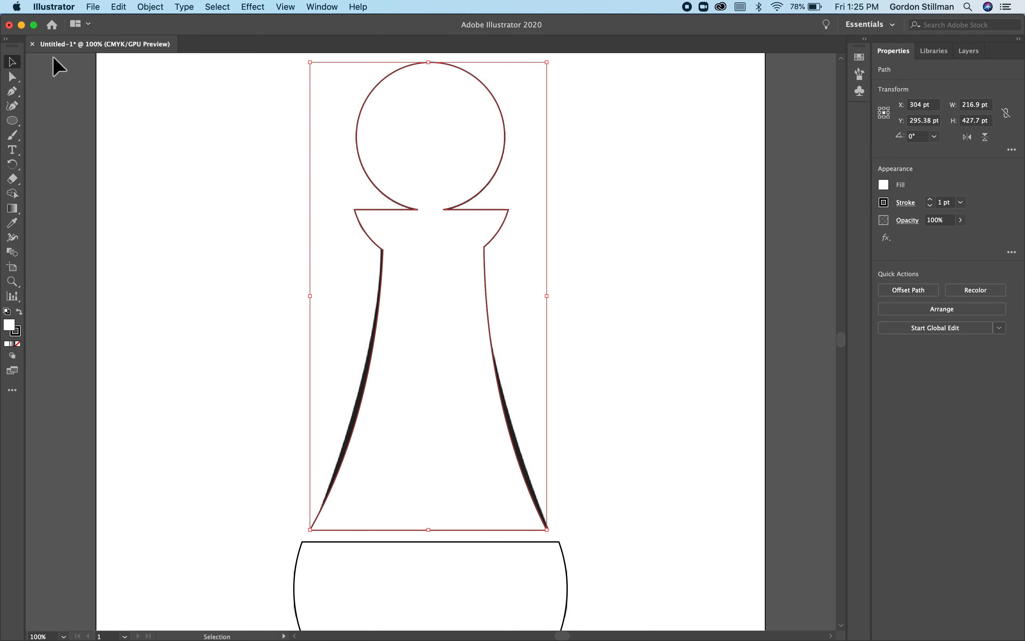
pyautogui.click(687, 350)
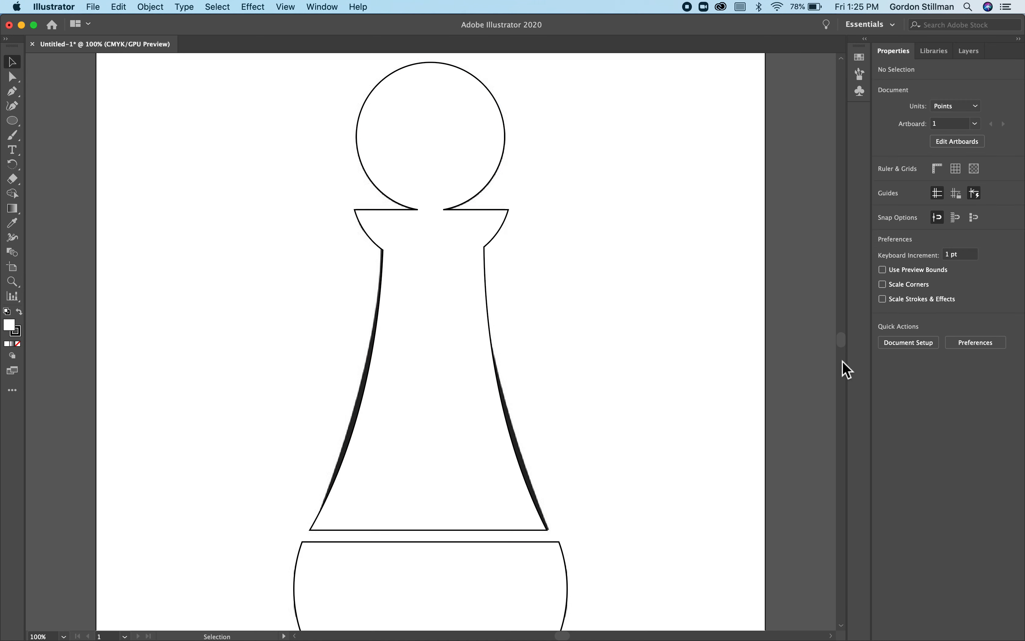
# - Hide Layer 1 containing the reference pawn image and view the whole artboard at 50%
pyautogui.click(968, 50)
pyautogui.click(808, 82)
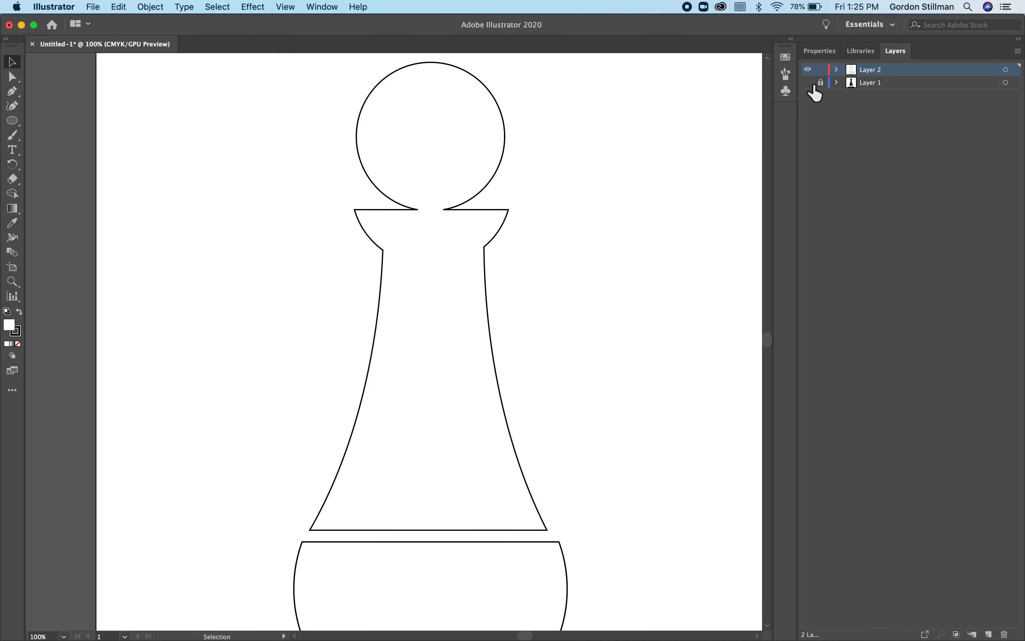
pyautogui.press('super+minus')
pyautogui.press('super+minus')
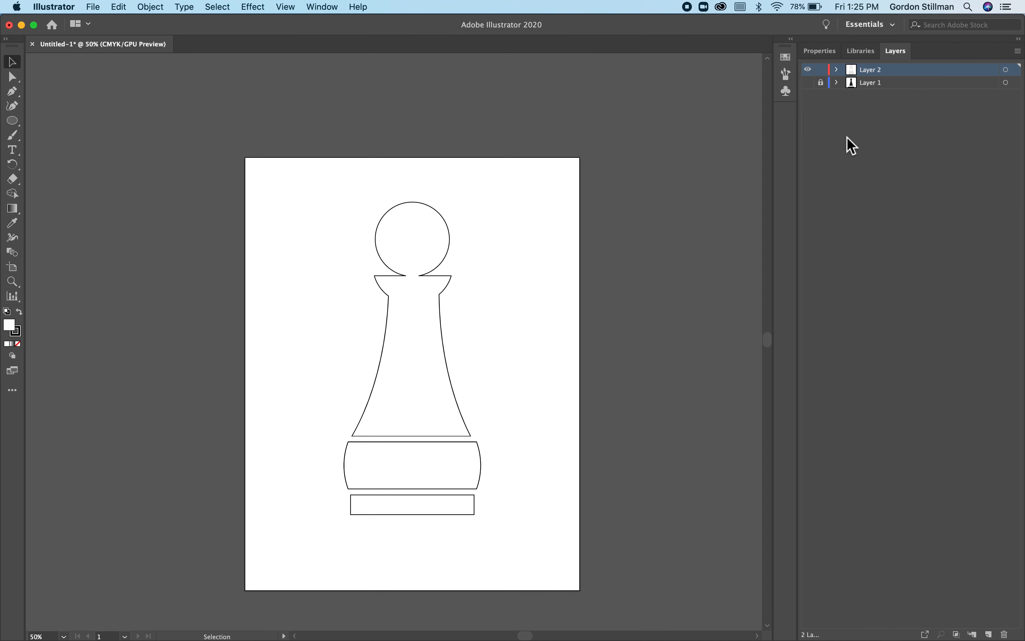